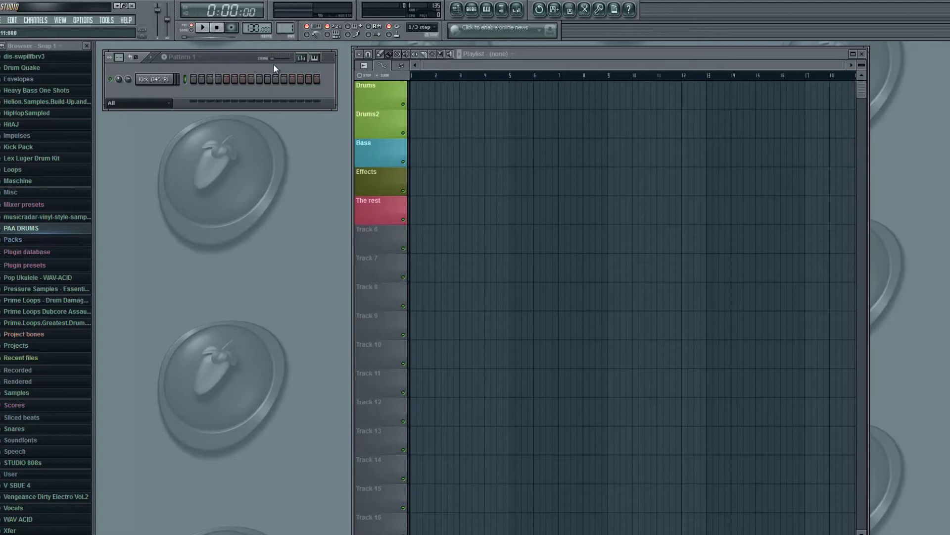
Add a Dashboard channel below the kick, reposition its editor, then close it.
click(44, 21)
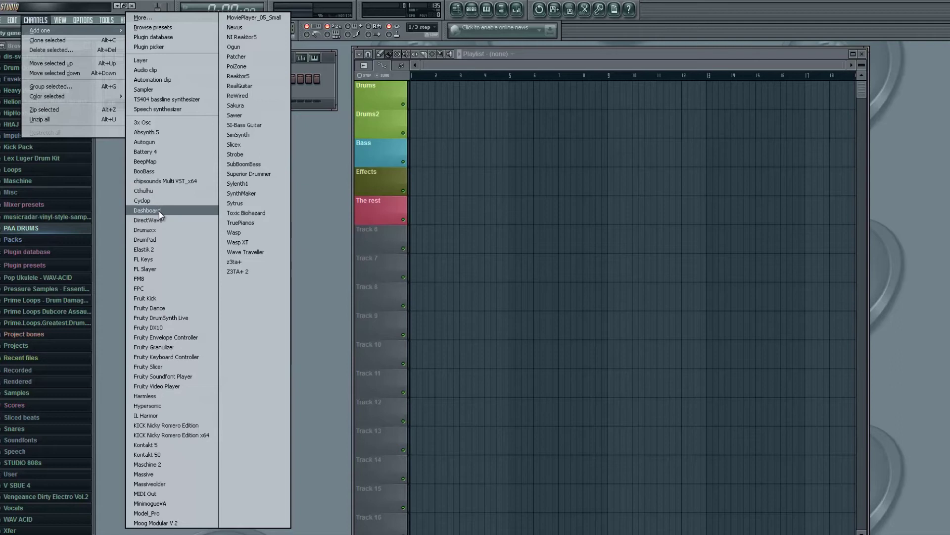
click(159, 211)
drag(191, 114, 203, 151)
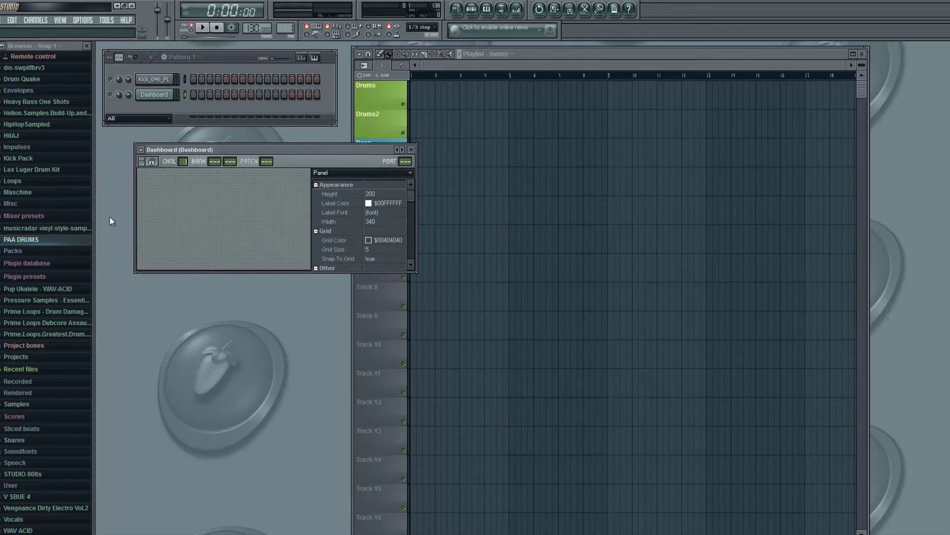
click(412, 150)
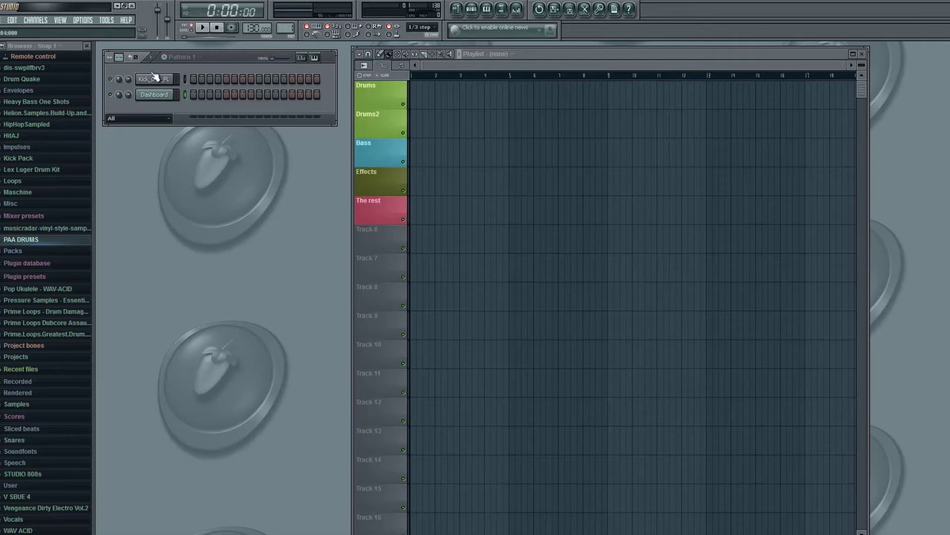
Reopen the Dashboard editor and add a gray wheel control, Wheel1, to its panel.
click(154, 94)
click(141, 161)
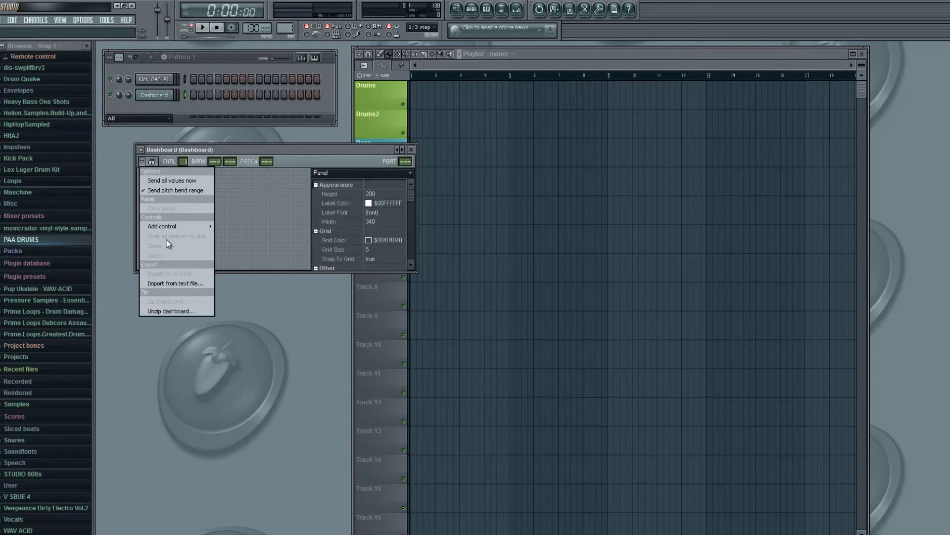
mouse_move(168, 227)
mouse_move(236, 289)
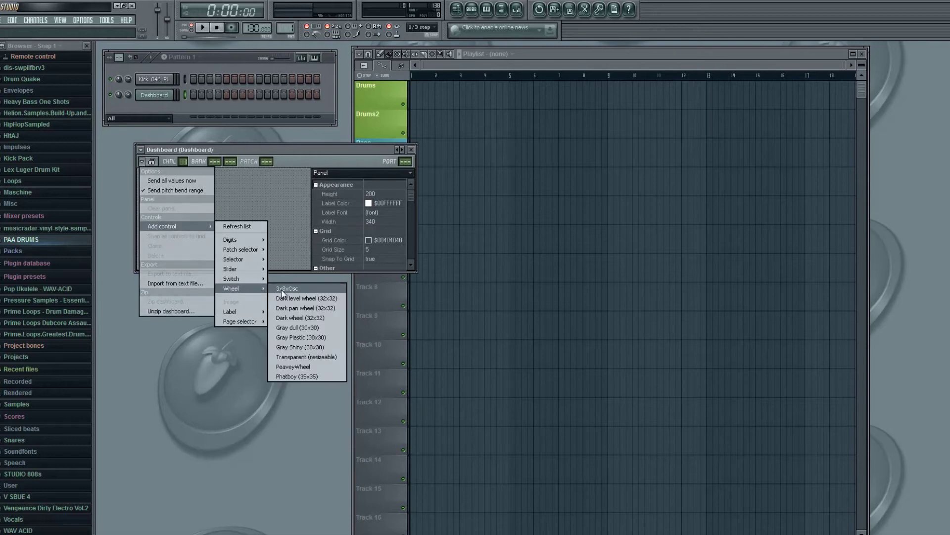
click(315, 338)
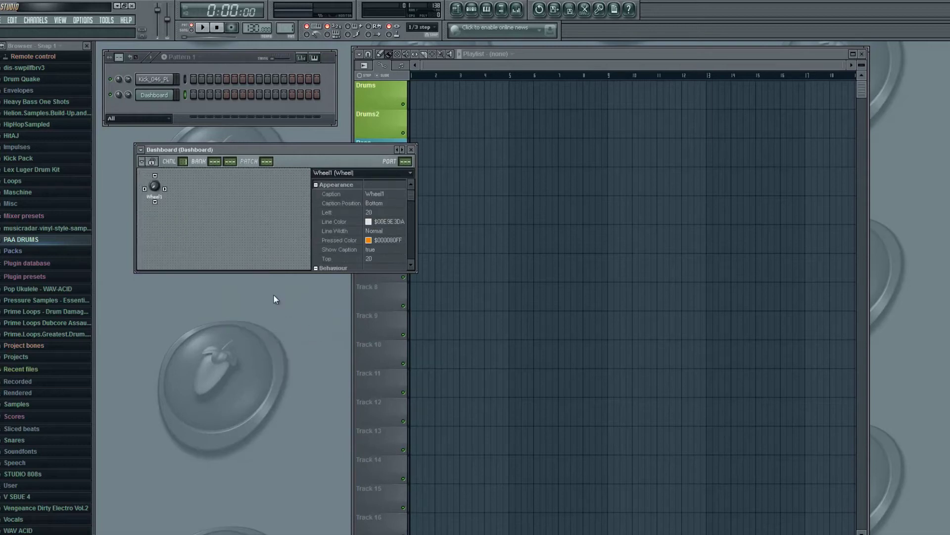
click(175, 209)
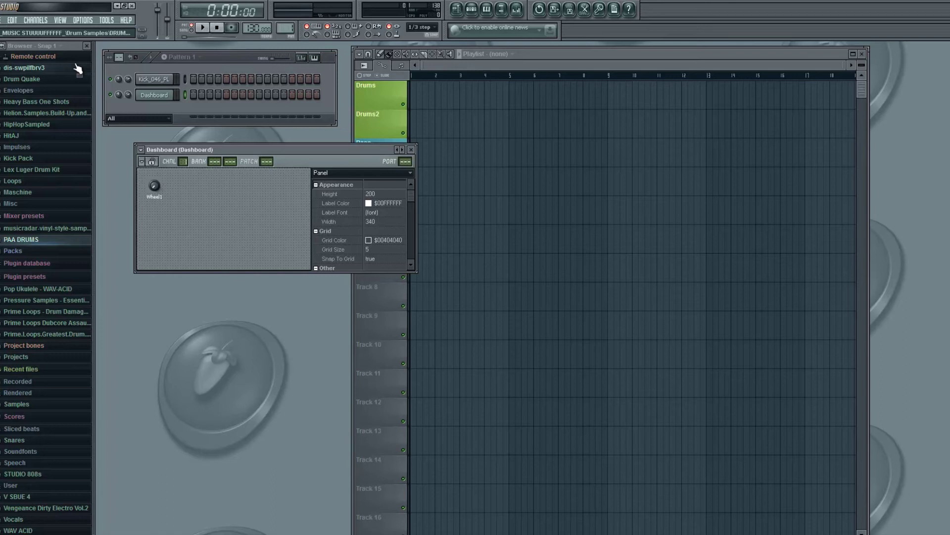
Add a Massive synth channel to the rack.
click(35, 19)
mouse_move(59, 30)
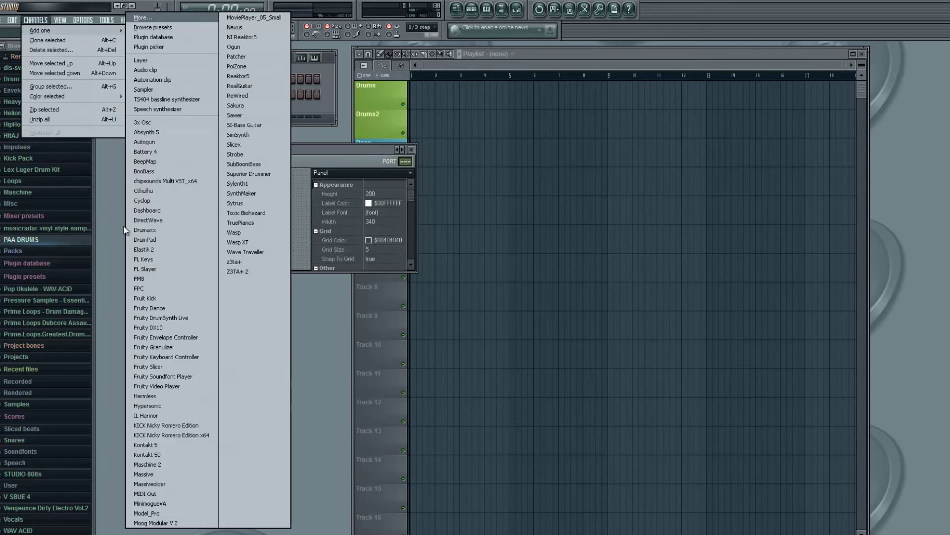
click(146, 474)
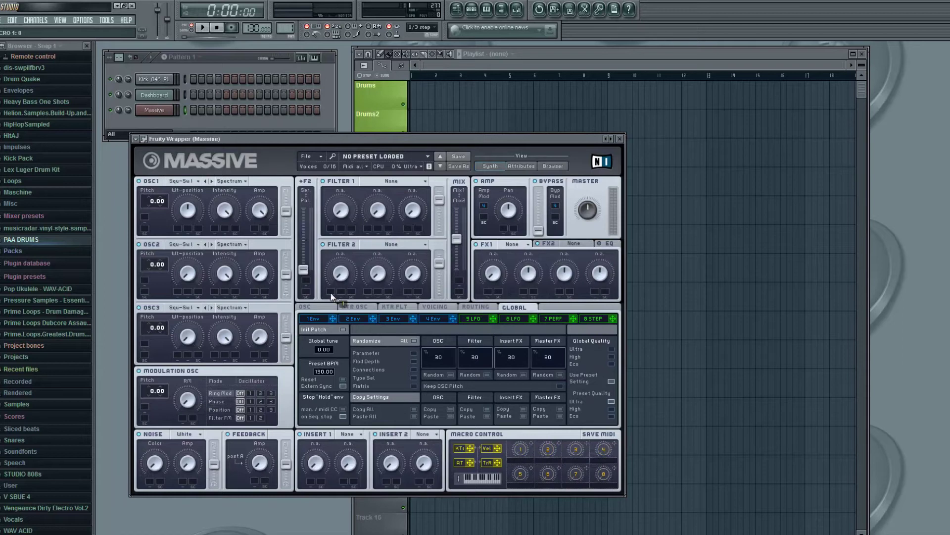
Link Massive's Macro 1 to both Filter 1 knobs and Filter 2's first knob, setting its range.
drag(531, 440, 331, 228)
drag(531, 444, 341, 162)
drag(366, 229, 340, 208)
drag(328, 291, 329, 233)
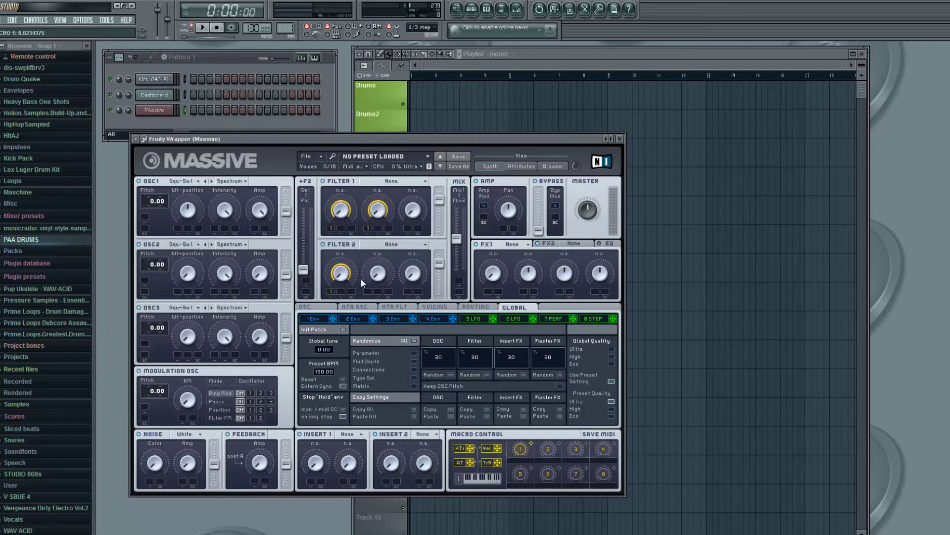
Close Massive and delete the Massive channel from the rack.
click(620, 139)
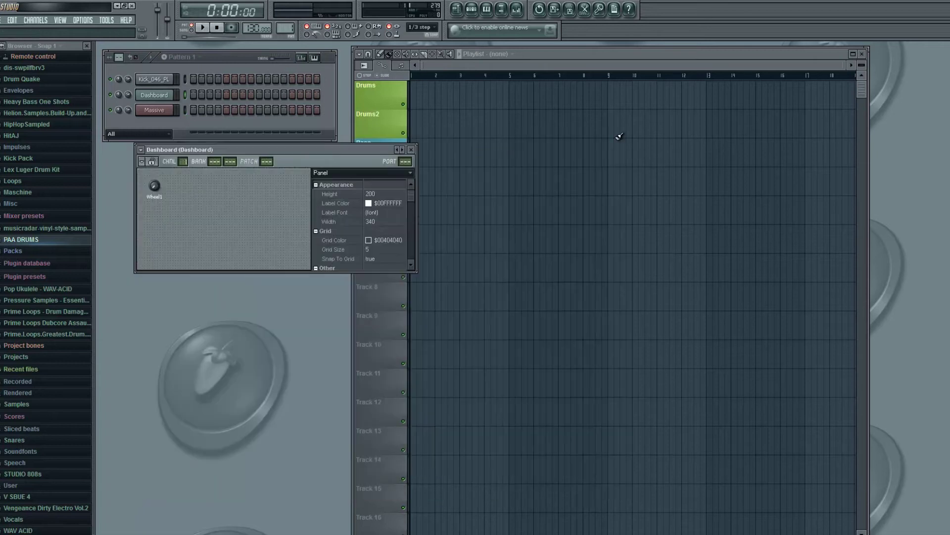
right_click(168, 116)
click(200, 236)
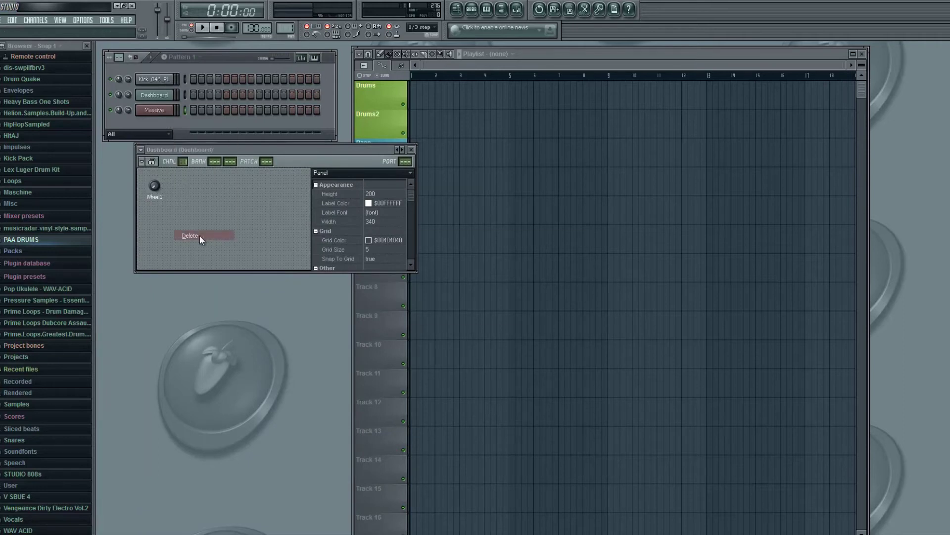
click(527, 305)
Reposition the Dashboard editor and nudge the wheel knob slightly up and left.
drag(213, 151, 269, 156)
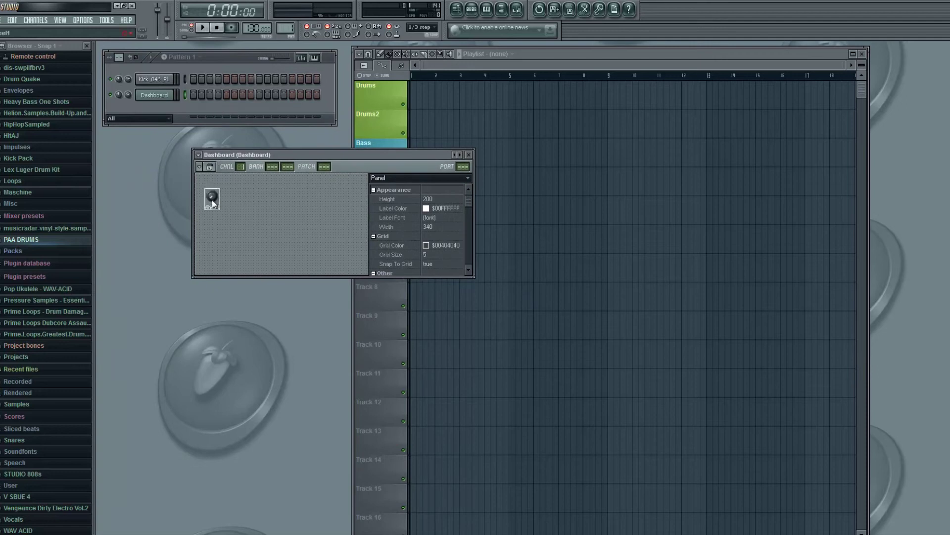
drag(213, 201, 214, 197)
click(210, 192)
click(281, 192)
drag(221, 198, 216, 197)
click(250, 194)
Close the Dashboard editor and choose Delete for the Dashboard channel.
click(469, 154)
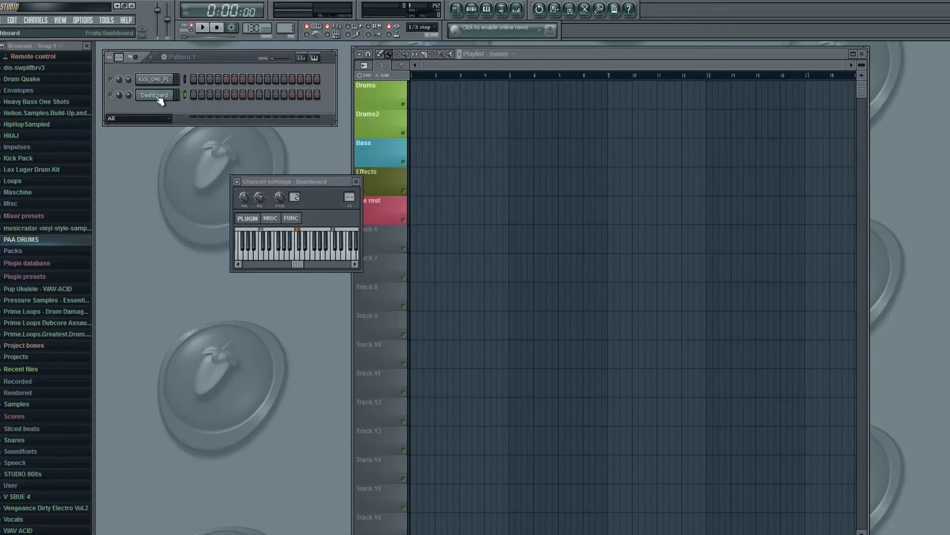
right_click(159, 95)
click(190, 221)
Confirm the Dashboard deletion and add a new Dashboard channel.
click(527, 309)
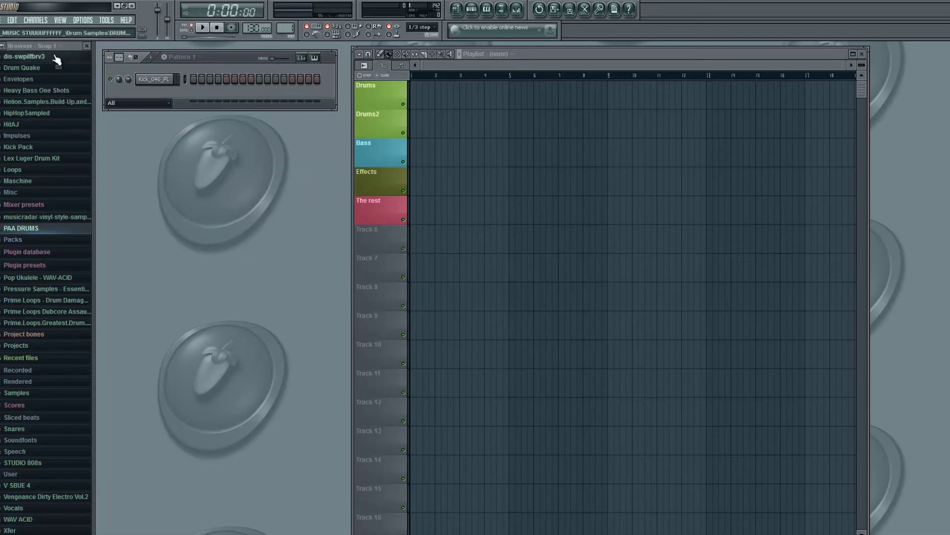
click(35, 20)
mouse_move(60, 20)
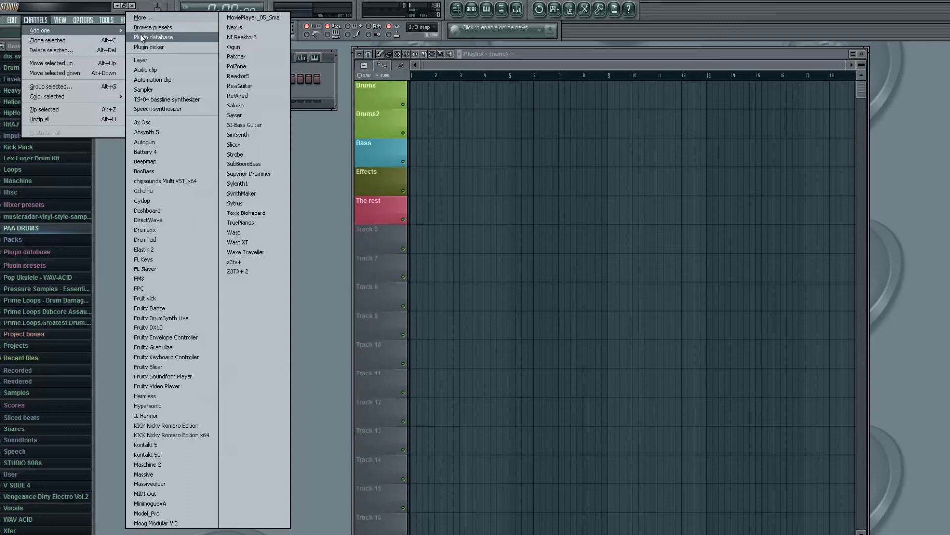
click(148, 210)
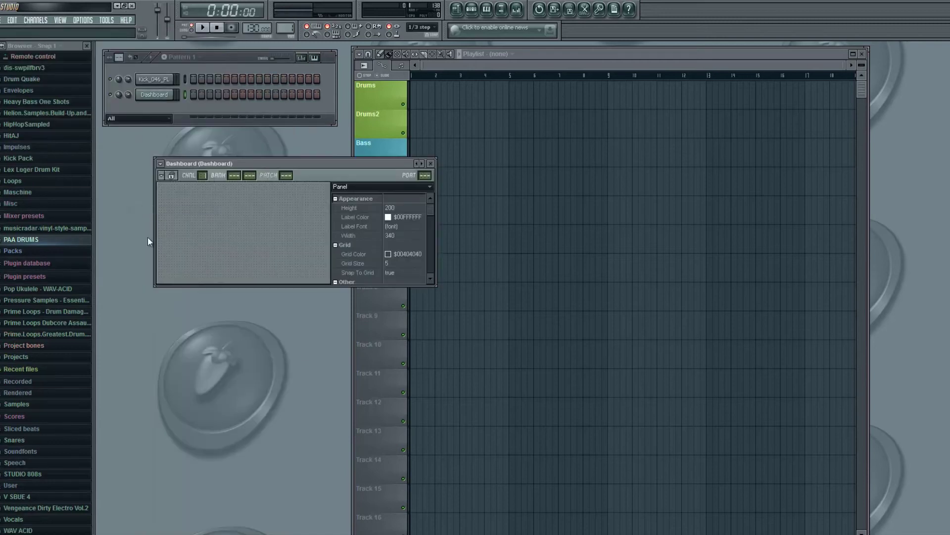
Add a Gray Shiny wheel knob to the panel, then toggle edit mode off and back on.
click(162, 177)
mouse_move(194, 241)
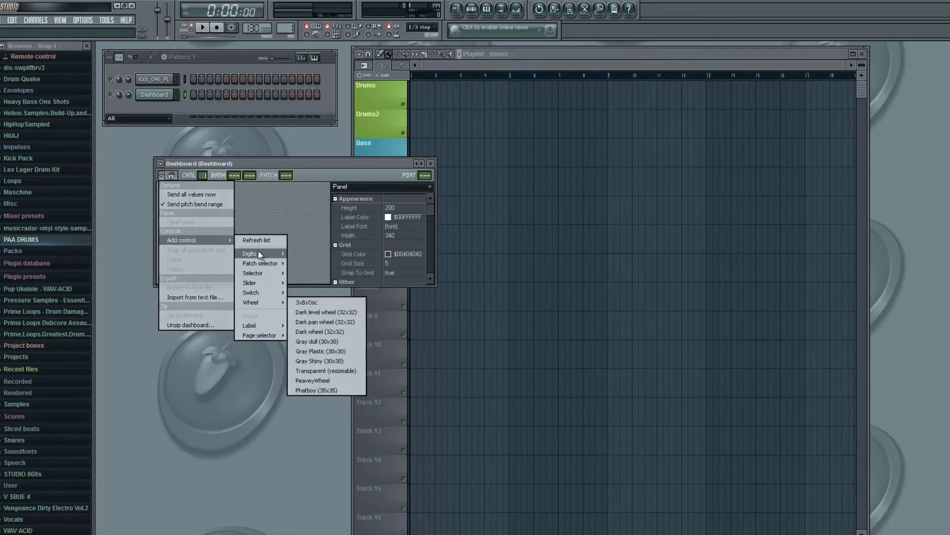
mouse_move(260, 254)
mouse_move(263, 305)
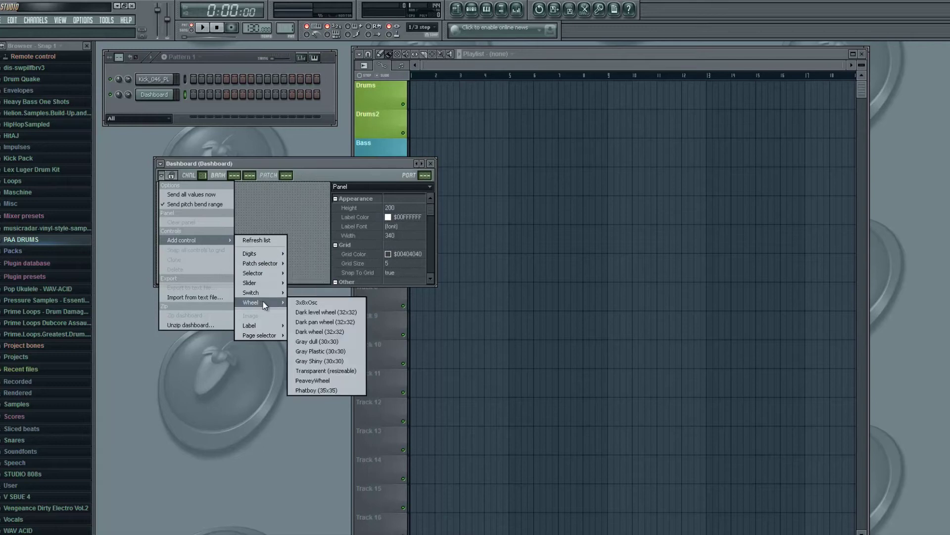
click(330, 361)
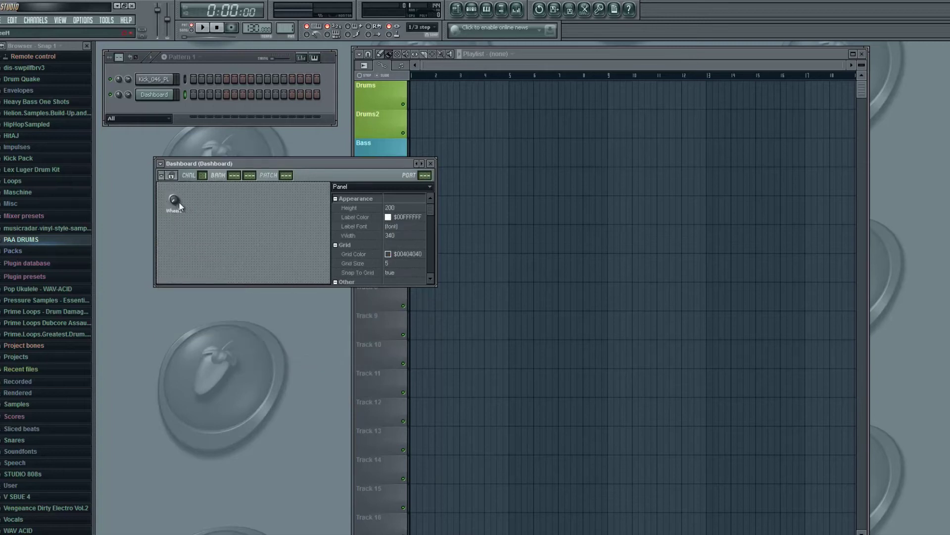
click(172, 175)
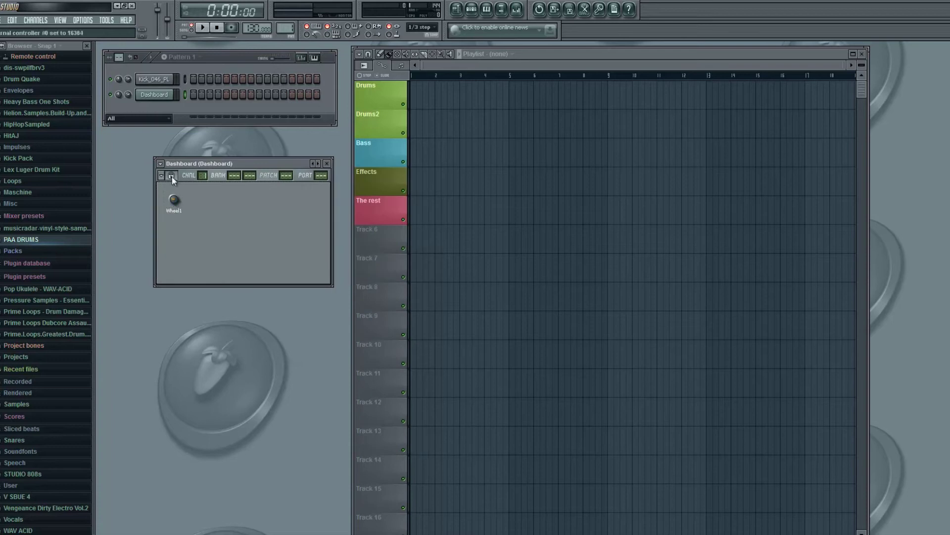
click(171, 176)
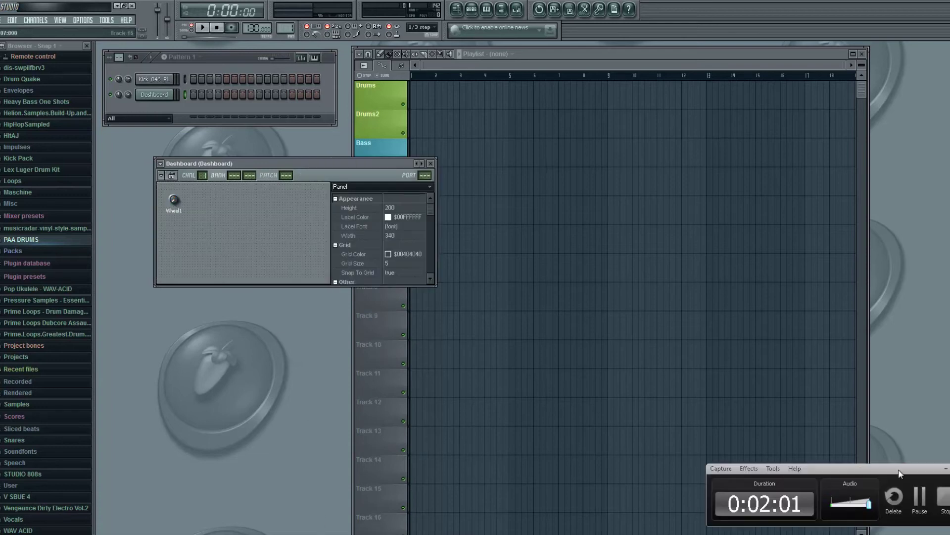
Add a Sylenth1 synth channel and reposition its plugin window.
click(36, 20)
mouse_move(39, 30)
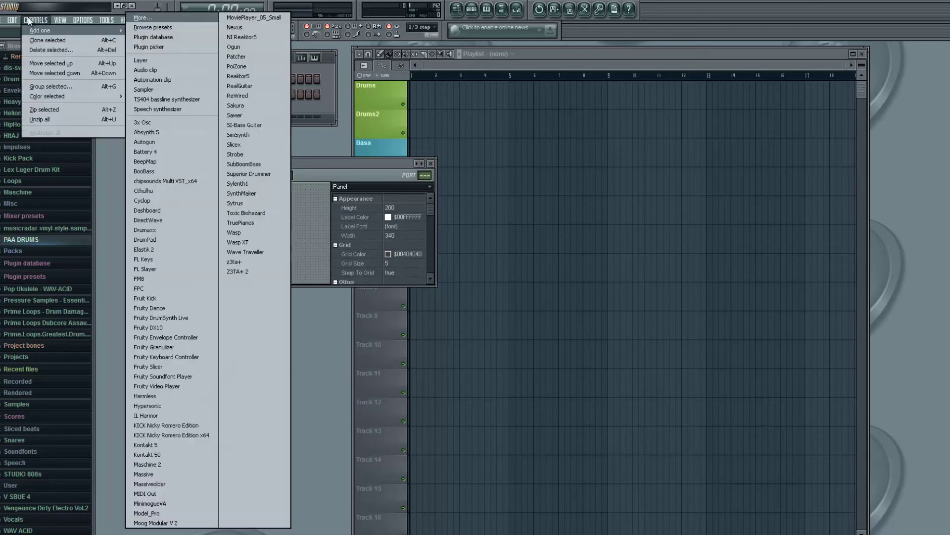
click(242, 184)
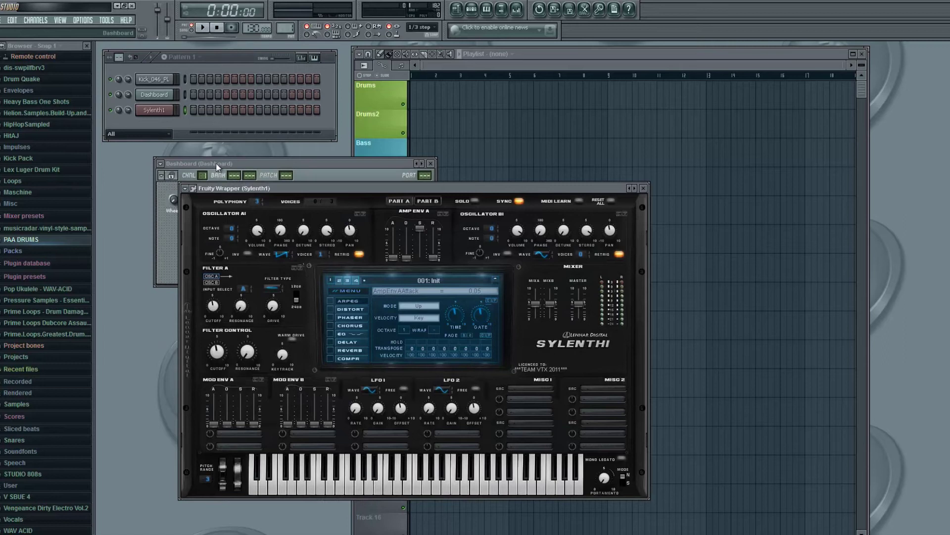
drag(196, 188, 257, 169)
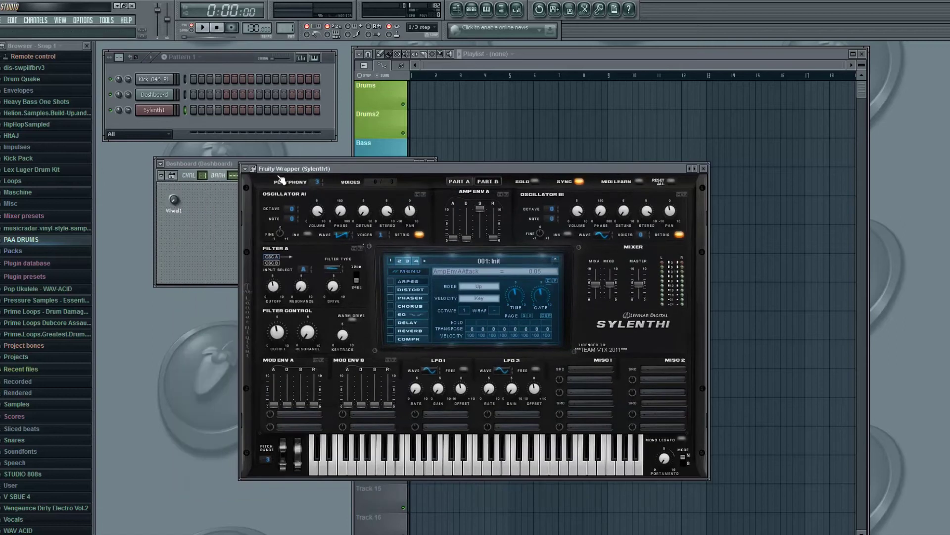
Load a Sylenth1 sound bank from the plugin wrapper's settings.
click(254, 169)
click(280, 370)
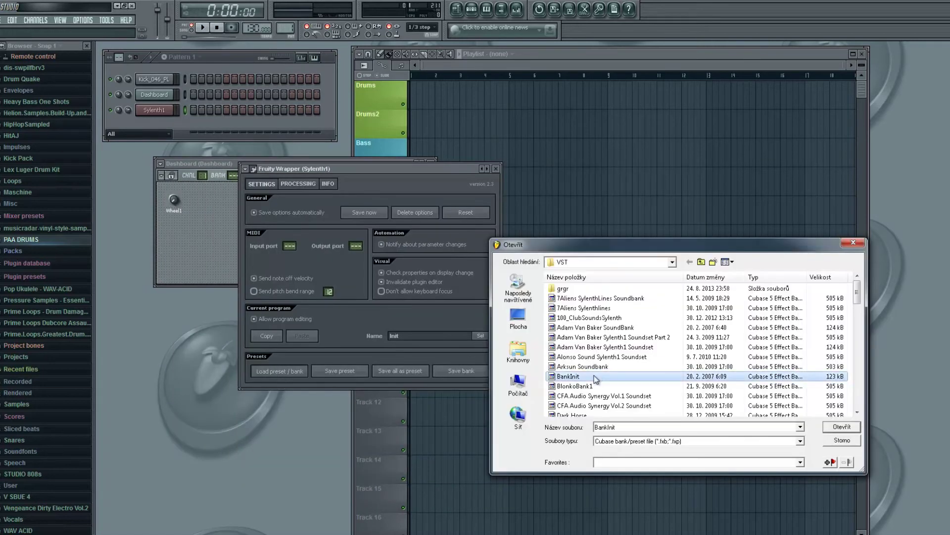
double_click(576, 405)
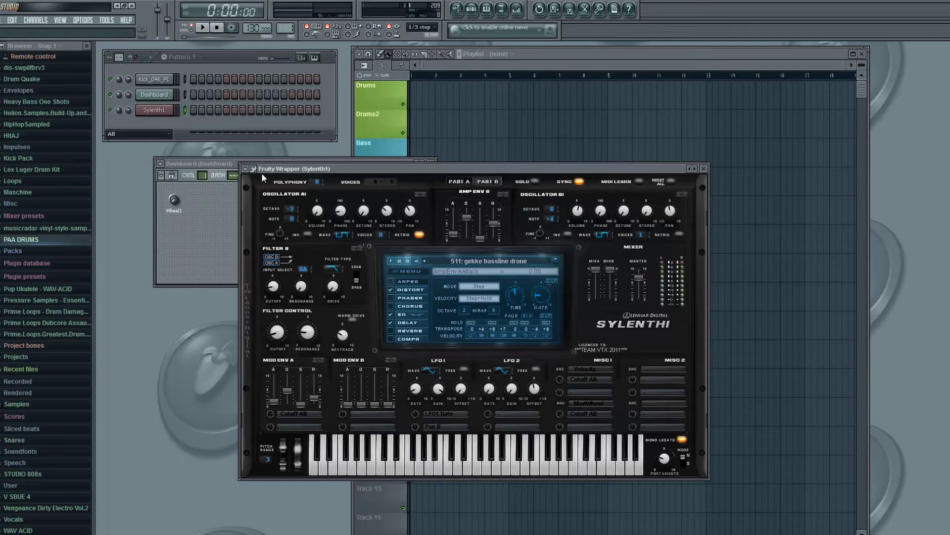
Try the ARP Uppa Downa preset, then settle on ARP Swing Me and open the channel menu.
click(254, 169)
mouse_move(268, 194)
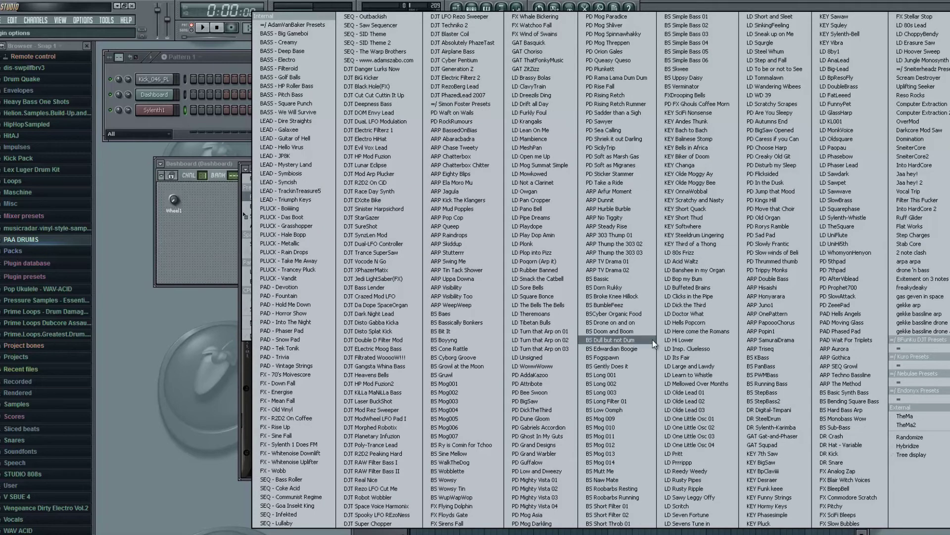
click(455, 279)
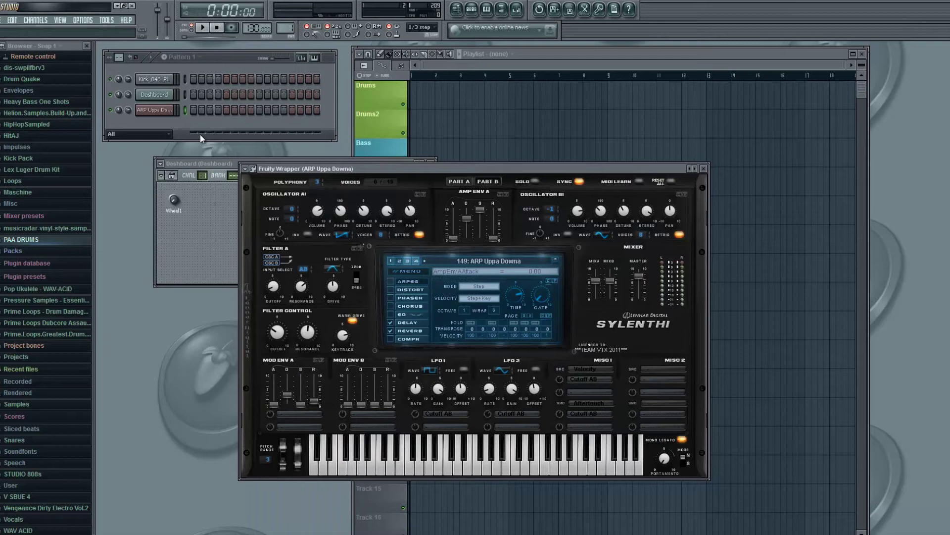
click(254, 169)
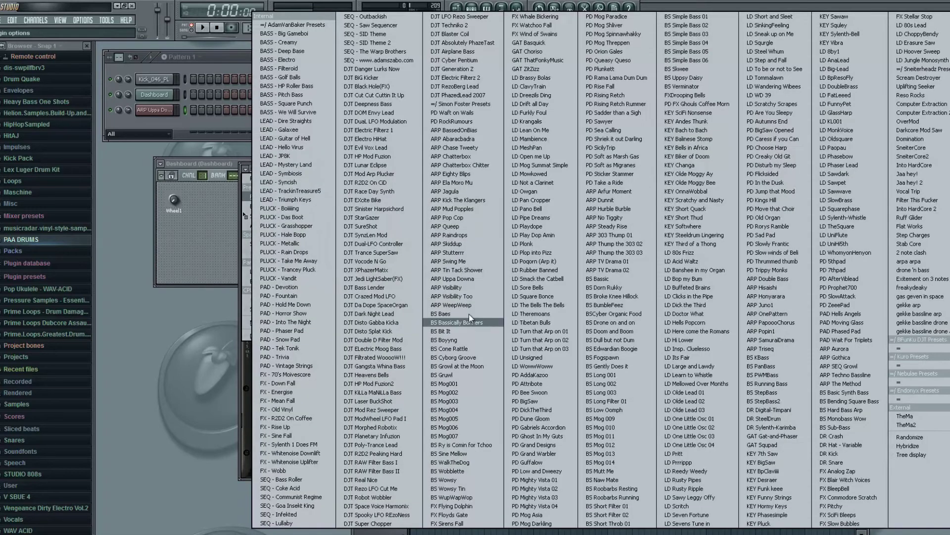
click(454, 279)
click(246, 168)
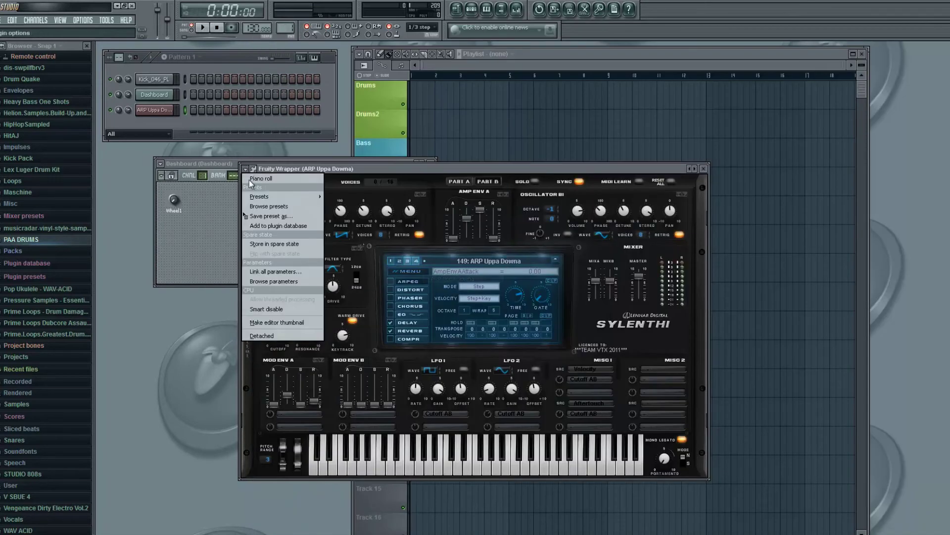
mouse_move(268, 197)
click(460, 257)
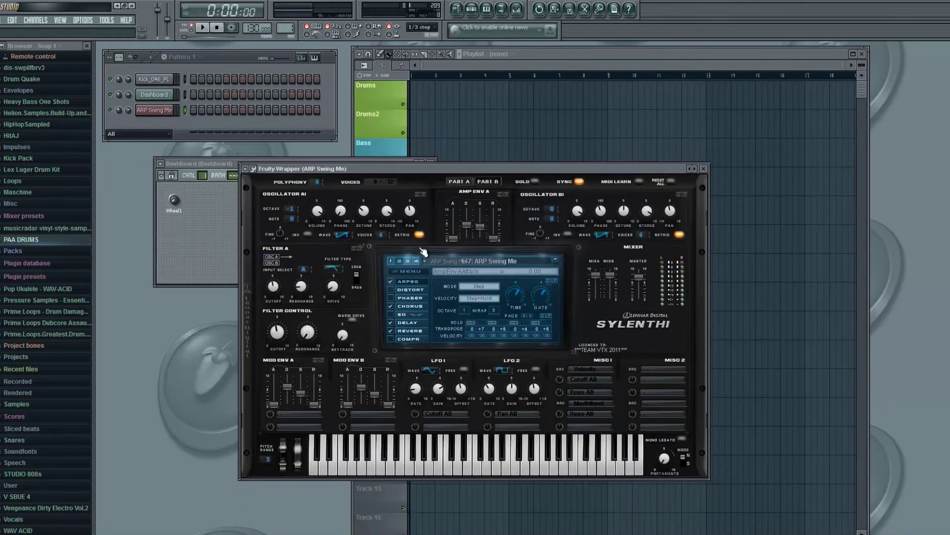
right_click(148, 113)
In the piano roll, delete the G#4 and C5 test notes and draw a C4 note stretched to bar 2.
click(187, 114)
click(127, 295)
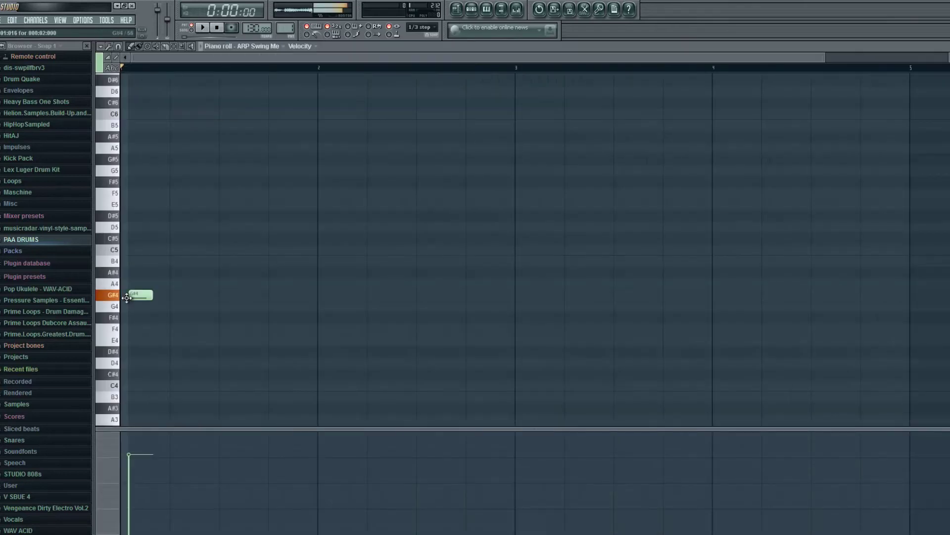
click(127, 250)
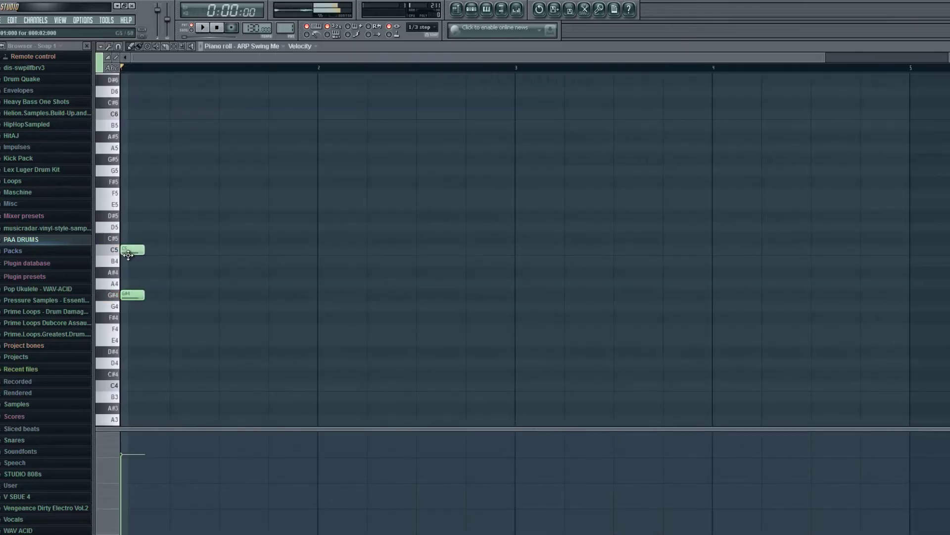
right_click(128, 250)
right_click(132, 295)
scroll(133, 306, down, 2)
click(128, 351)
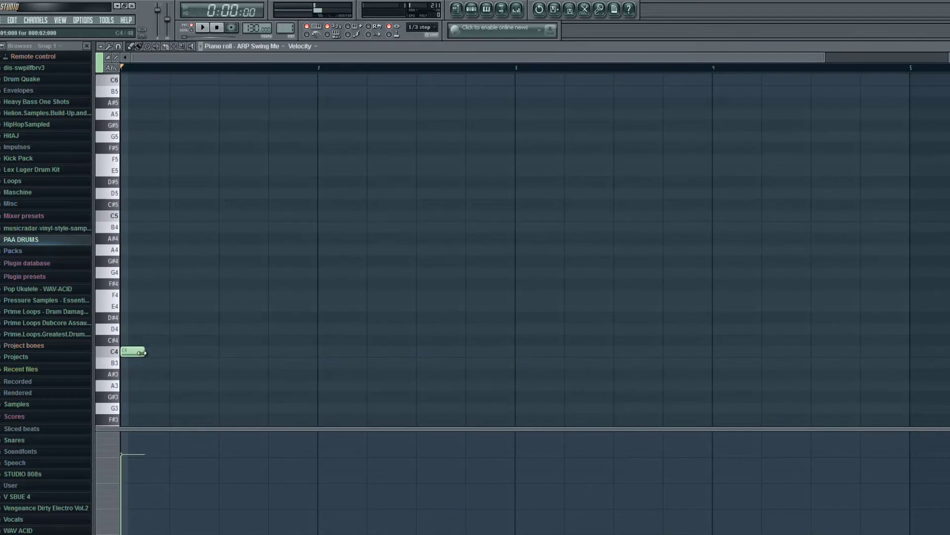
drag(134, 351, 317, 352)
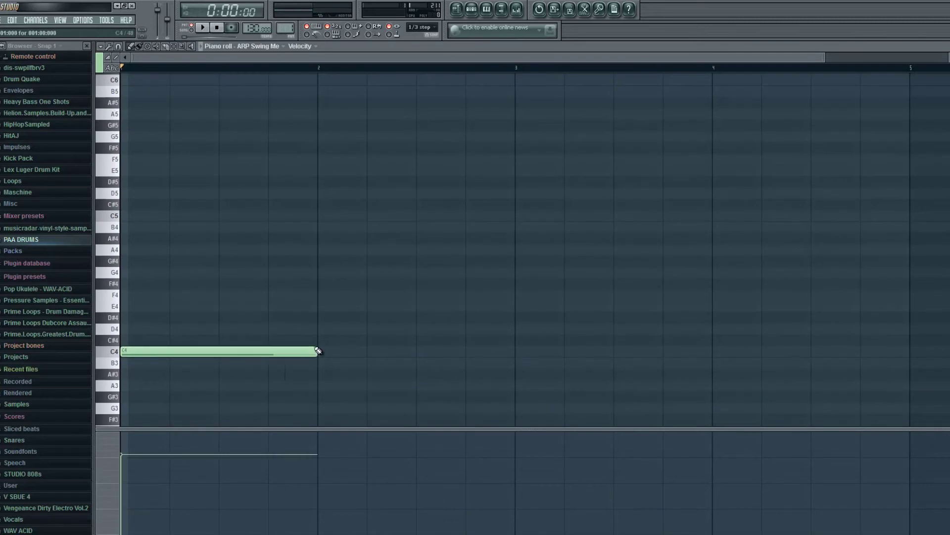
Set note snap to Line and play then stop the pattern to preview it.
click(421, 27)
click(421, 40)
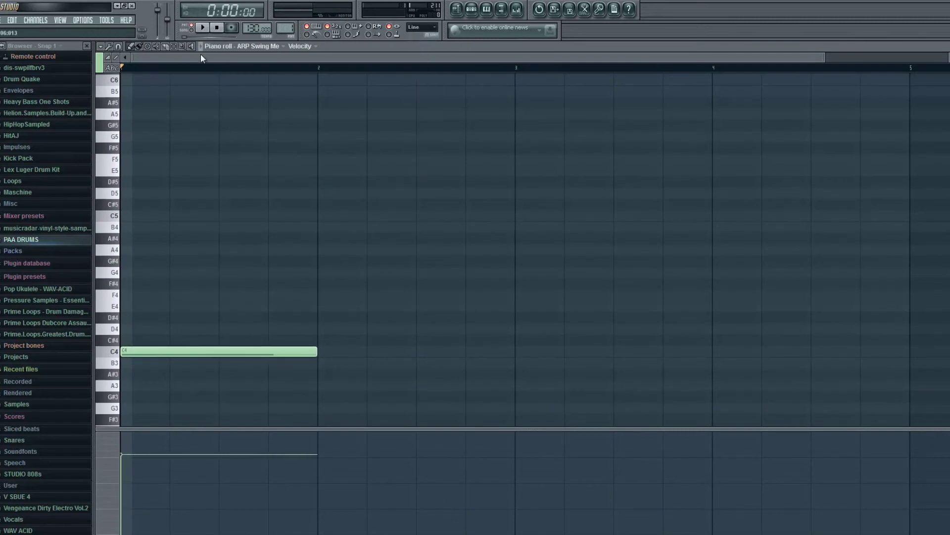
click(203, 28)
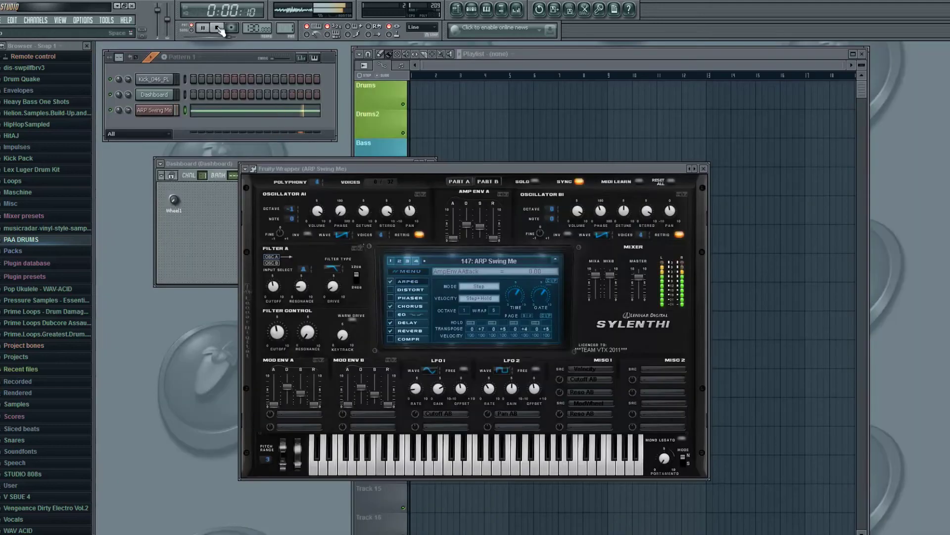
click(218, 28)
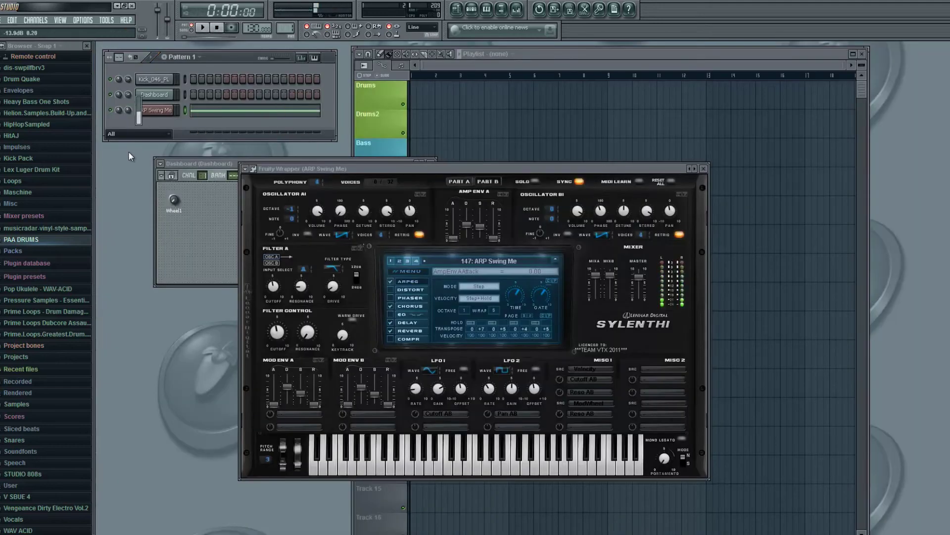
Play and stop the pattern, then turn on Multilink to controllers for collecting Sylenth1 knobs.
key(space)
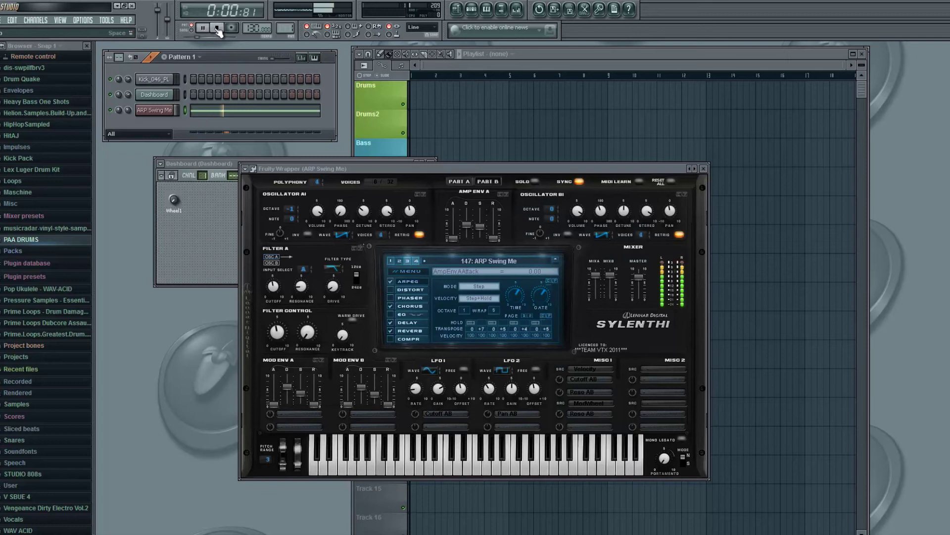
key(space)
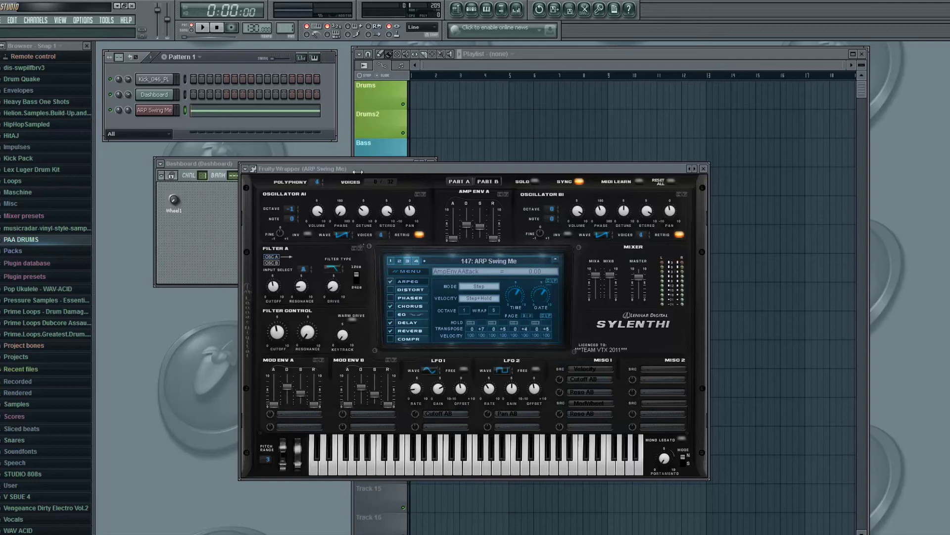
click(391, 35)
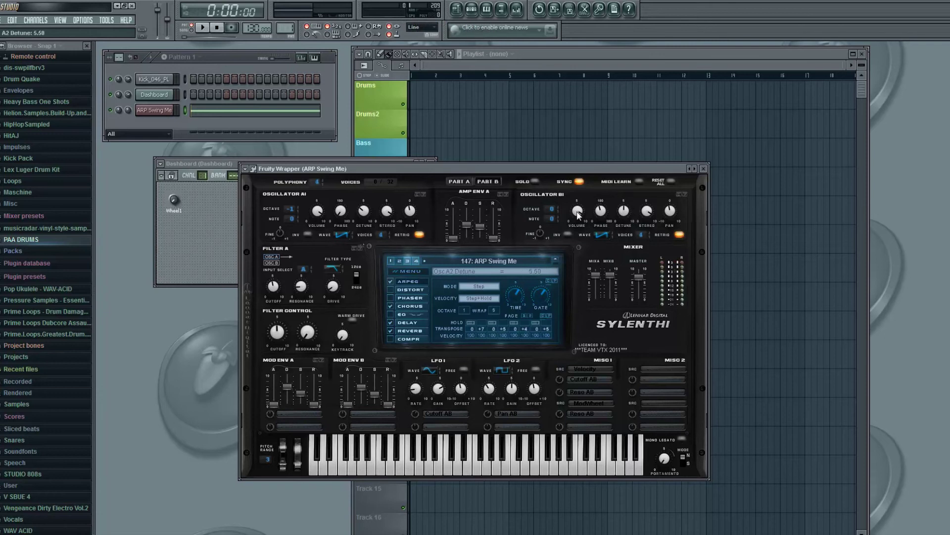
Create automation clips for the tweaked Sylenth1 parameters and bring up the playlist.
click(390, 35)
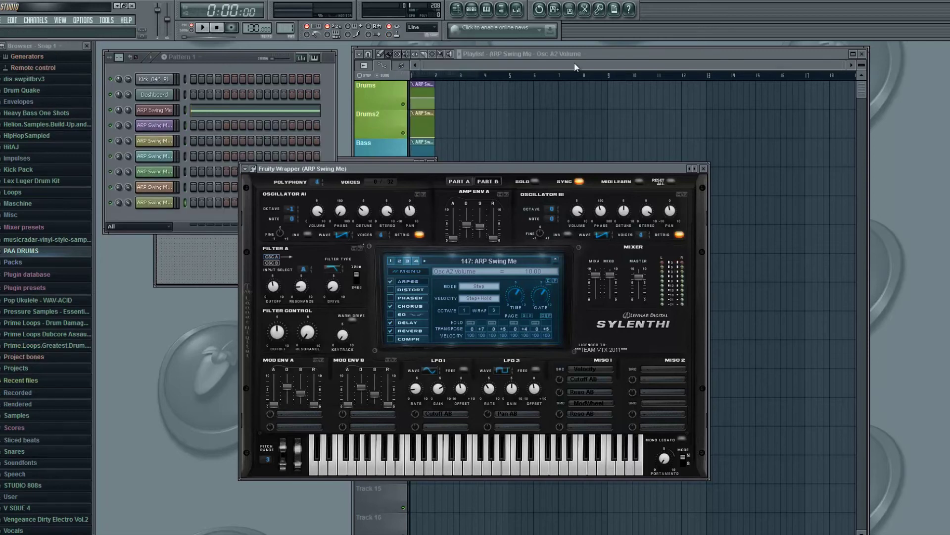
click(584, 54)
click(639, 55)
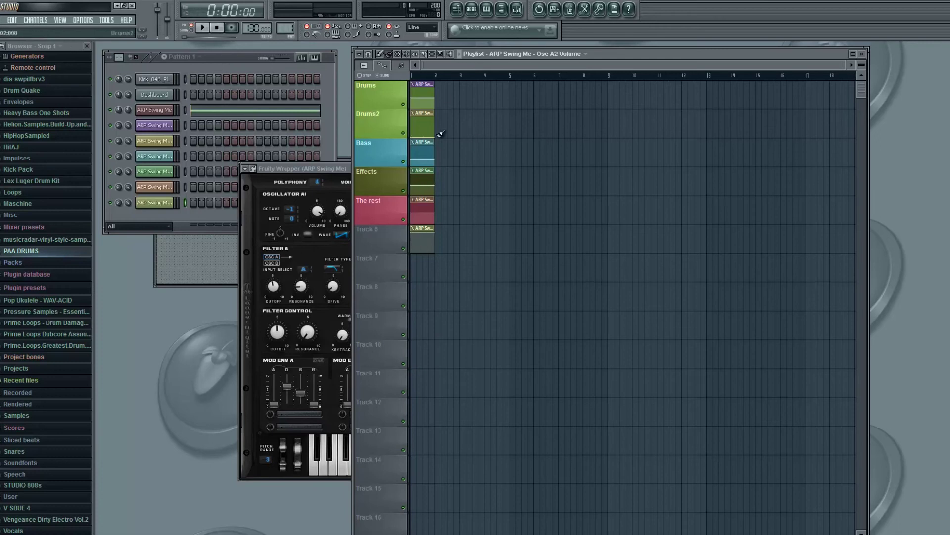
Remove the extra Bass-track clip and raise the end of the Bass clip's curve.
click(438, 153)
right_click(439, 152)
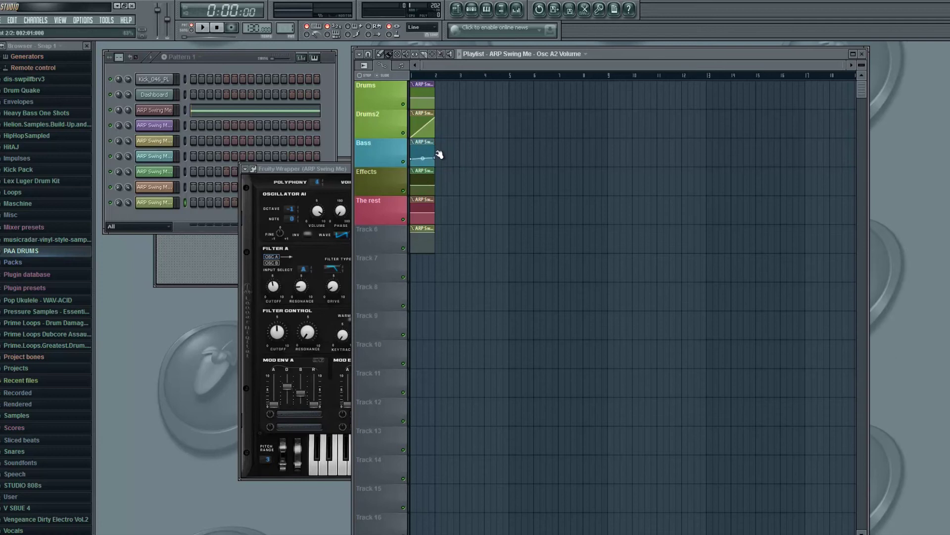
mouse_move(440, 155)
mouse_down()
mouse_move(438, 145)
mouse_move(423, 155)
mouse_up()
Delete the four automation clips from the playlist.
scroll(537, 159, down, 5)
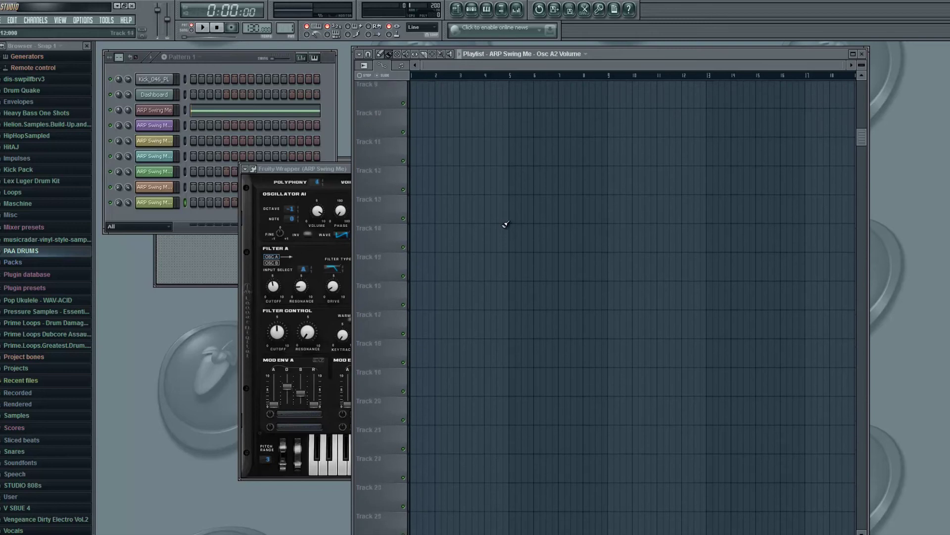
scroll(505, 222, up, 5)
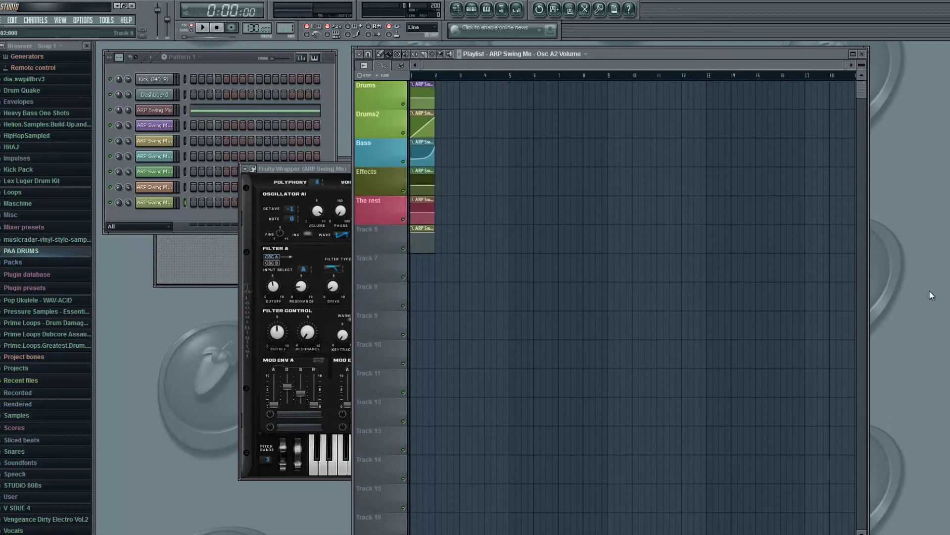
right_click(422, 239)
right_click(423, 209)
right_click(424, 181)
right_click(426, 152)
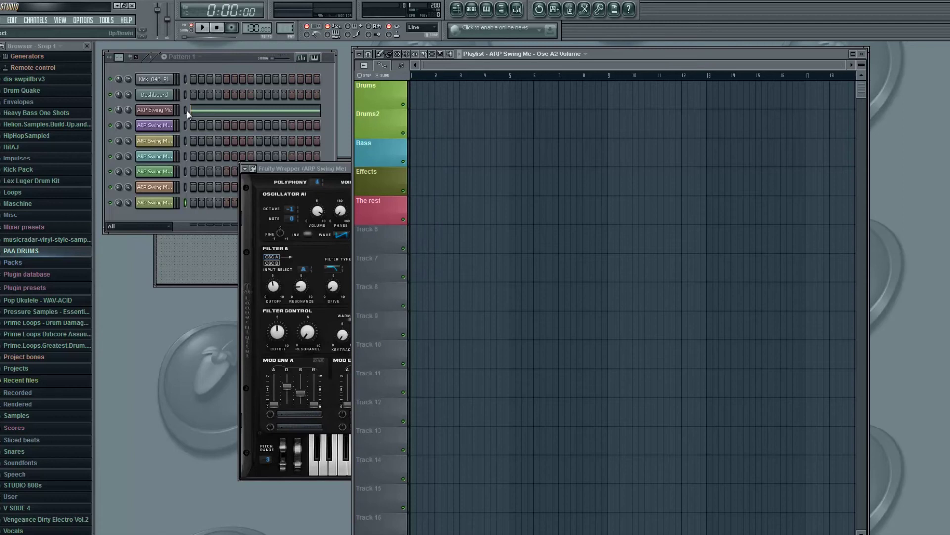
Delete the first three extra ARP Swing channels from the rack.
right_click(162, 126)
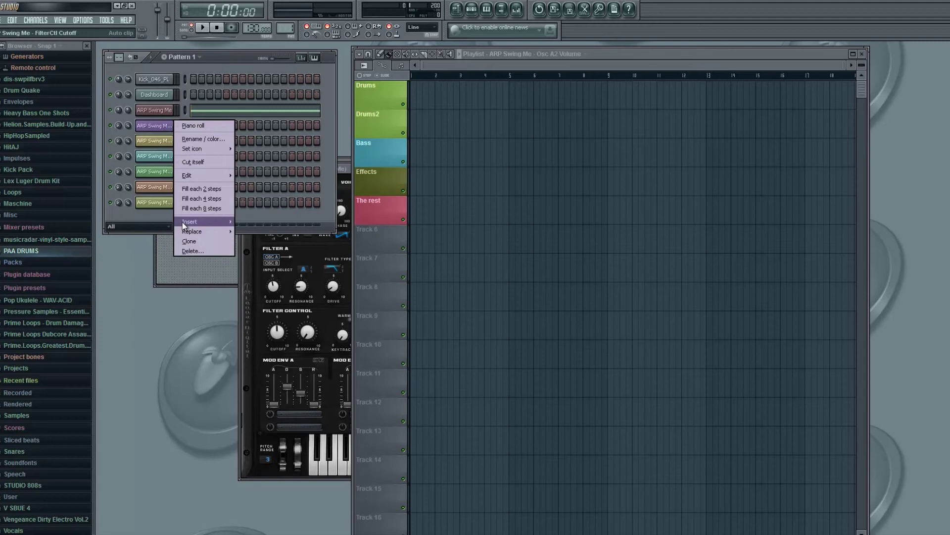
click(186, 251)
click(521, 313)
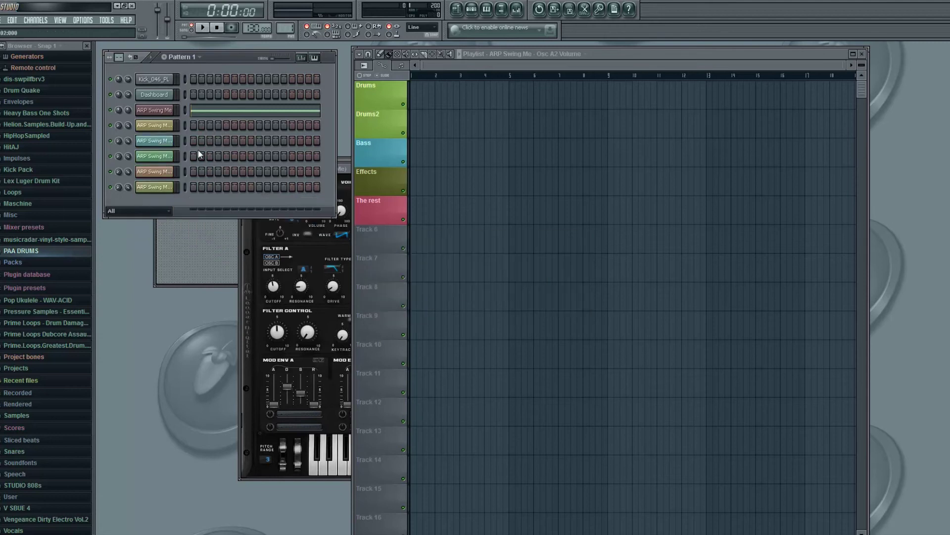
right_click(149, 124)
click(203, 251)
click(527, 306)
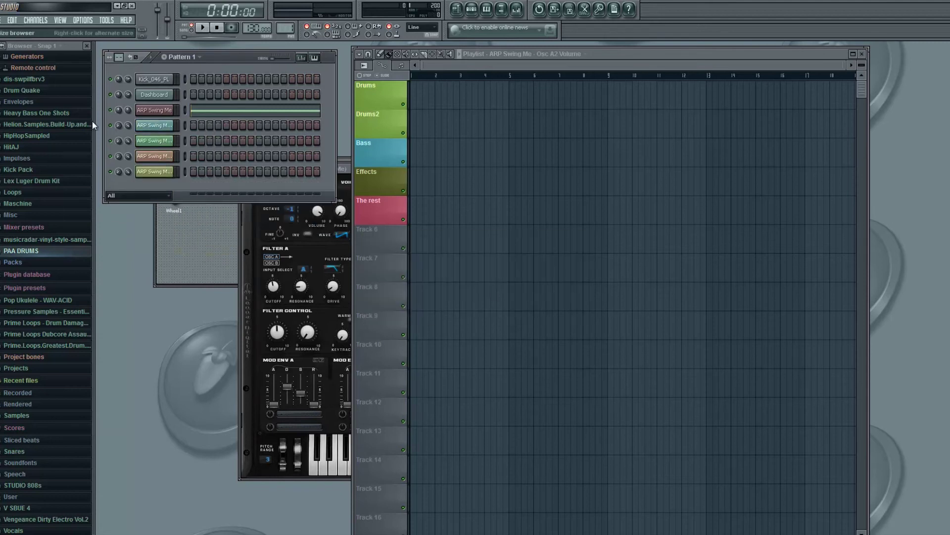
right_click(156, 126)
click(197, 251)
click(520, 308)
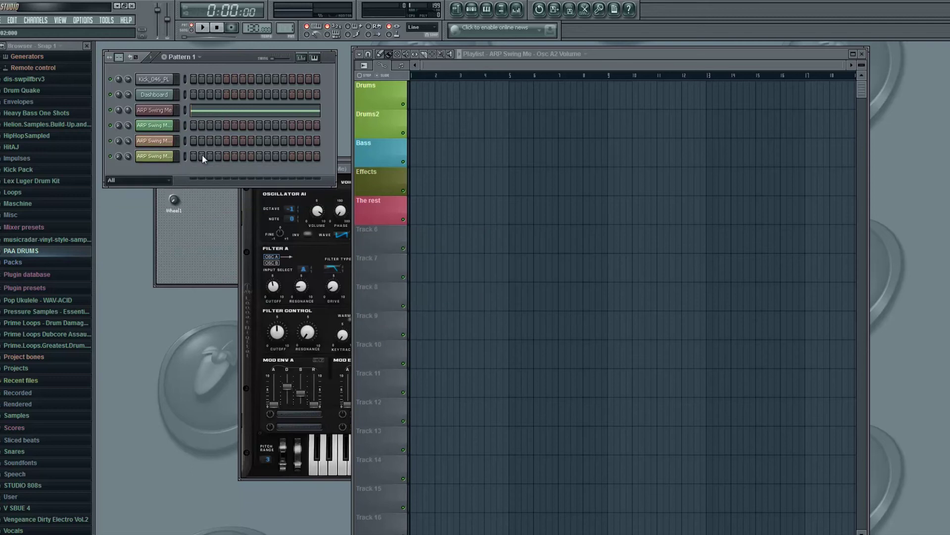
Delete the remaining three extra ARP Swing channels, leaving kick, Dashboard and ARP Swing Me.
right_click(166, 127)
click(217, 250)
click(522, 306)
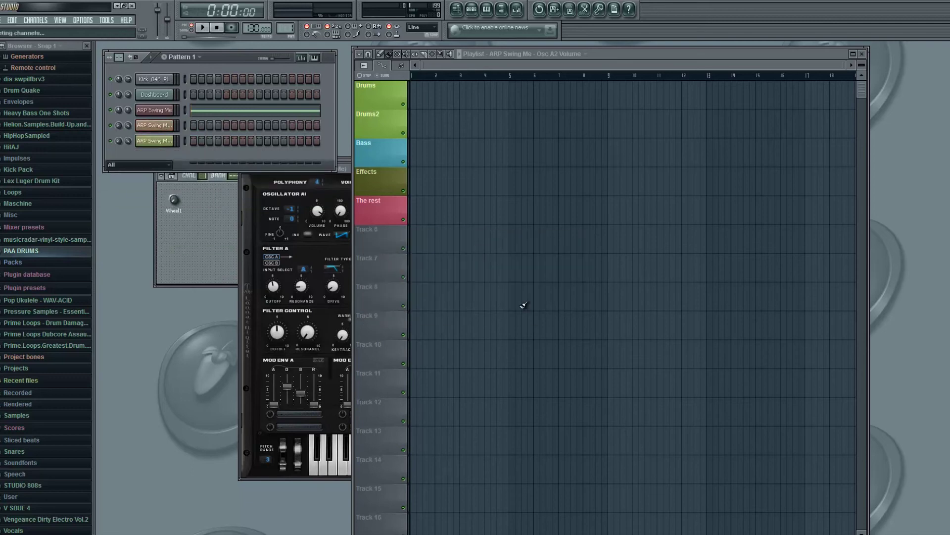
right_click(157, 130)
click(198, 249)
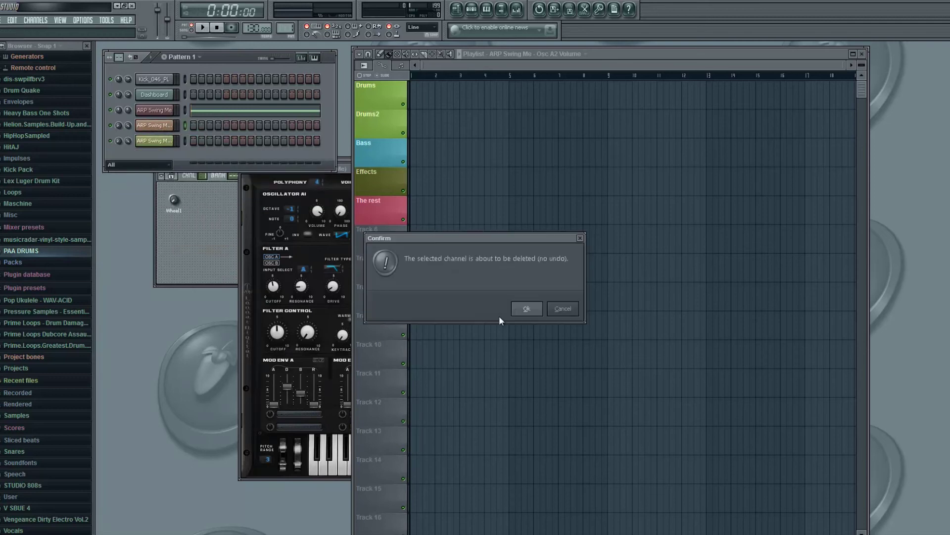
click(522, 306)
right_click(153, 126)
click(218, 252)
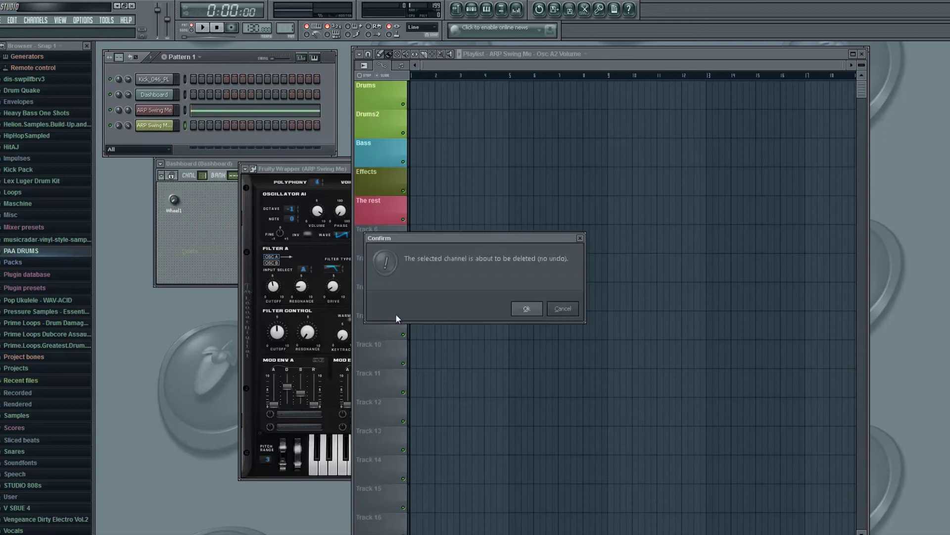
click(523, 308)
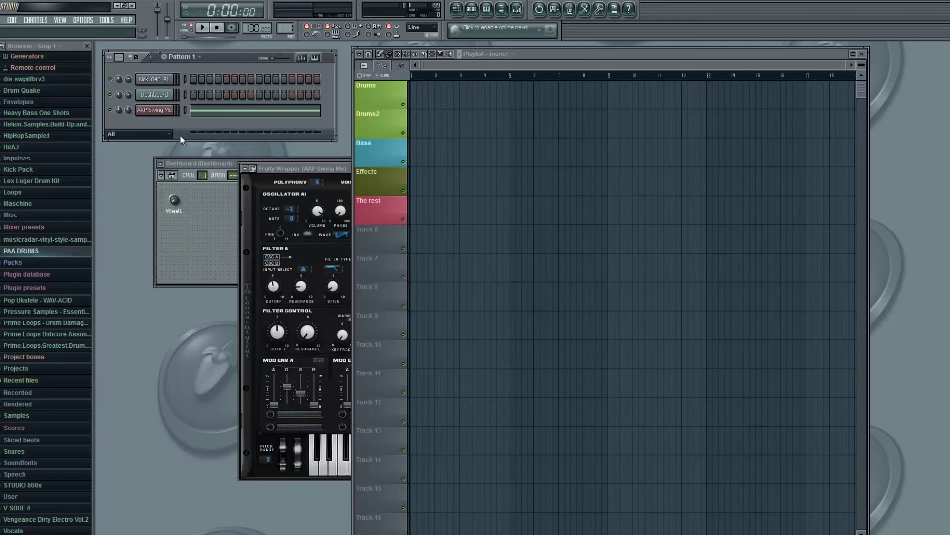
Move the Dashboard lower, bring Sylenth1 forward and enable Multilink to controllers.
click(206, 160)
drag(206, 162, 209, 184)
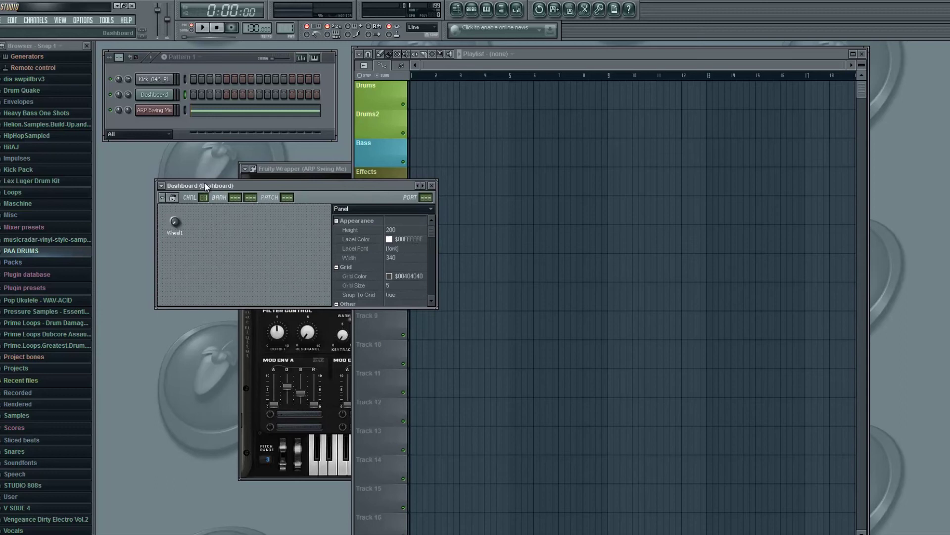
click(154, 109)
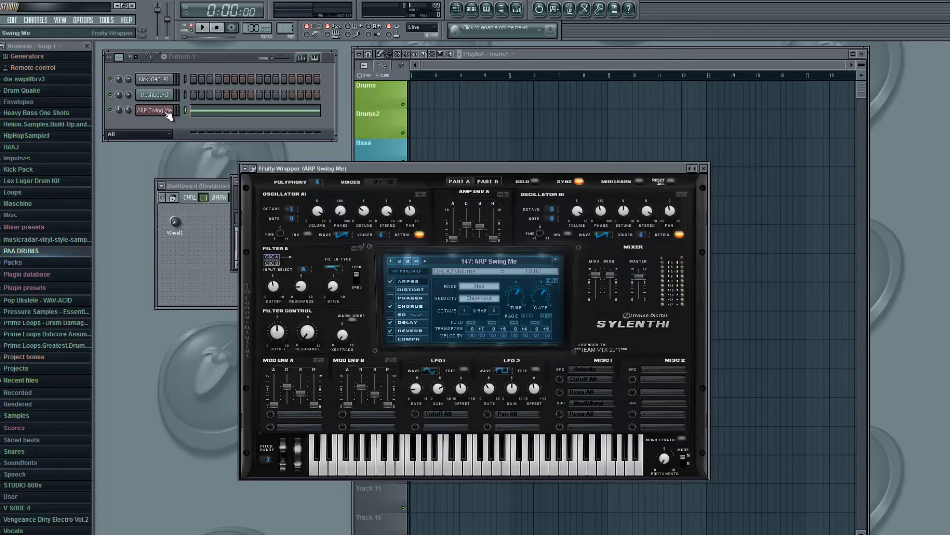
click(396, 35)
Tweak Filter Cutoff, Osc A1 Volume, Osc A2 Volume, Osc A1 Phase and Filter A Drive to queue them.
click(277, 331)
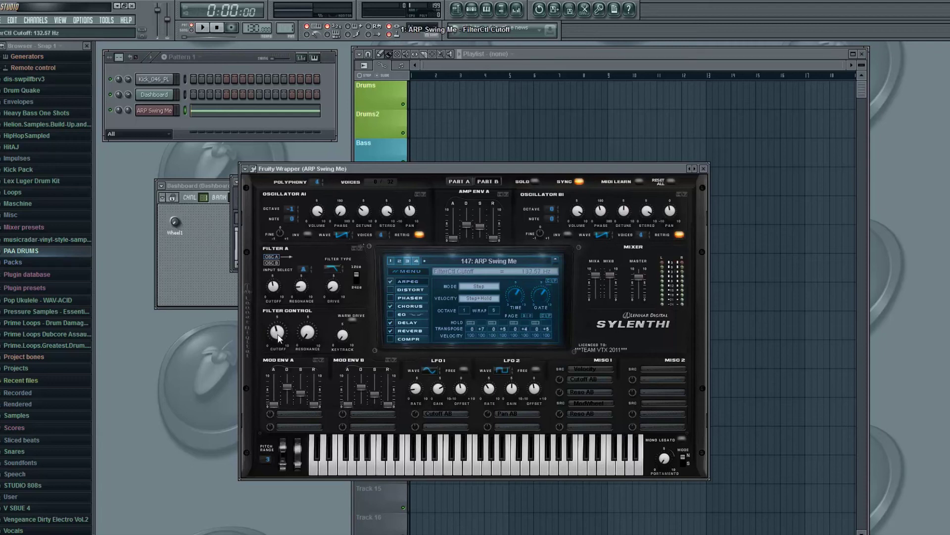
click(319, 213)
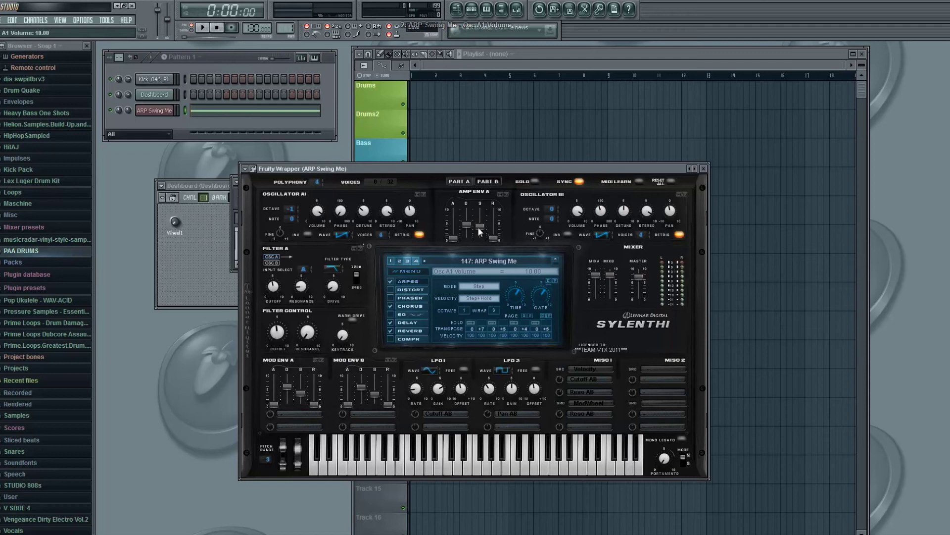
click(578, 213)
click(340, 213)
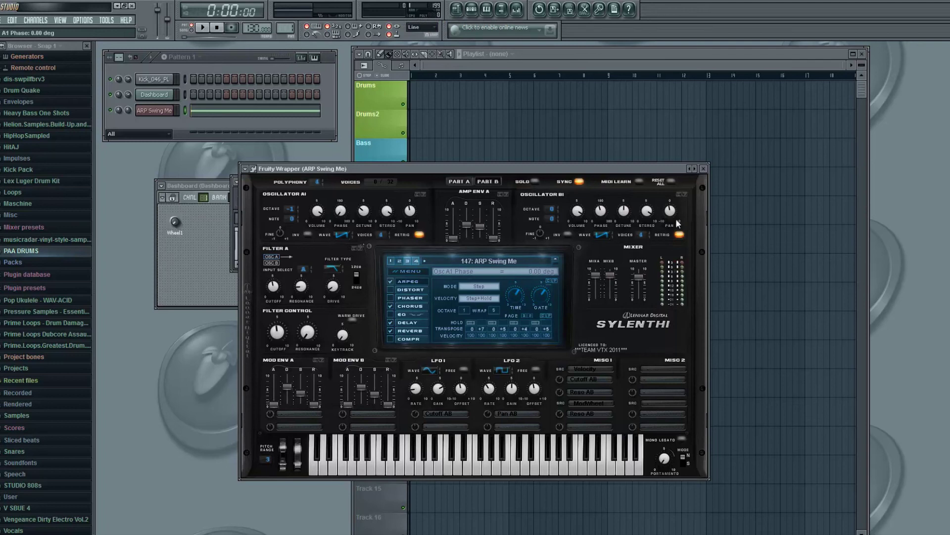
click(333, 288)
Link the queued FilterCtl Cutoff to Dashboard - Wheel1 in Remote control settings.
click(390, 35)
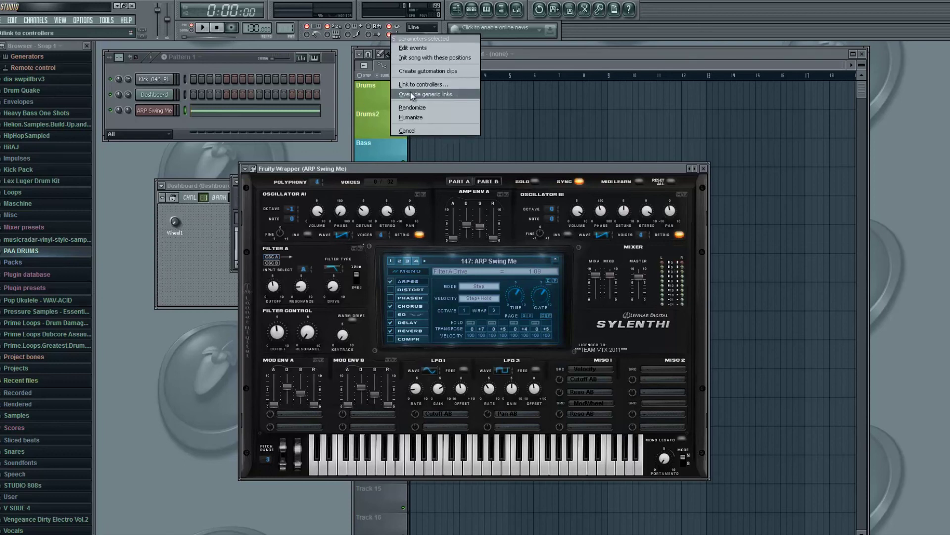
click(424, 83)
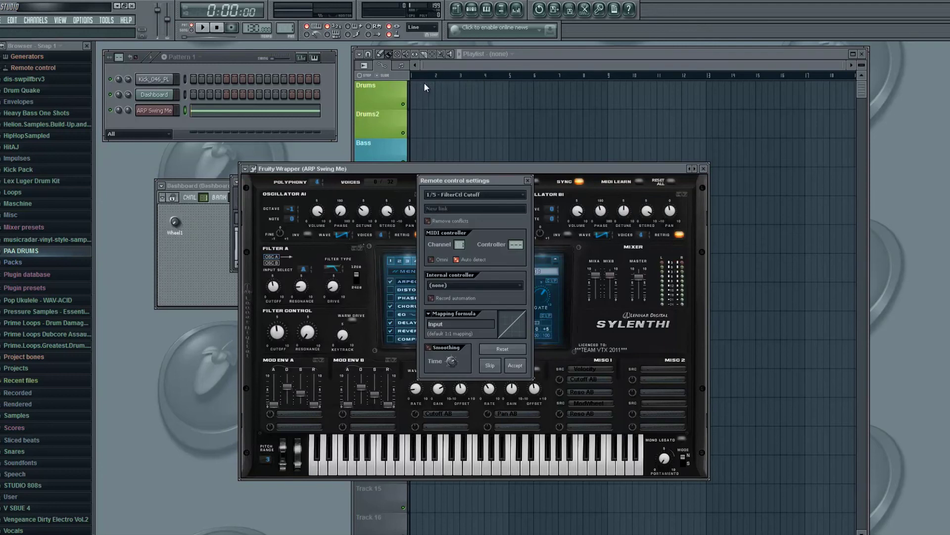
click(473, 287)
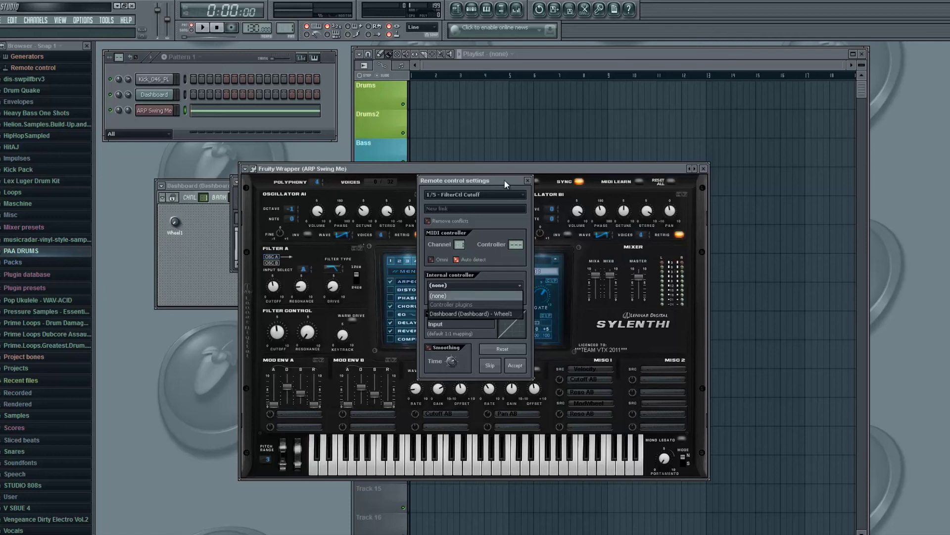
click(475, 314)
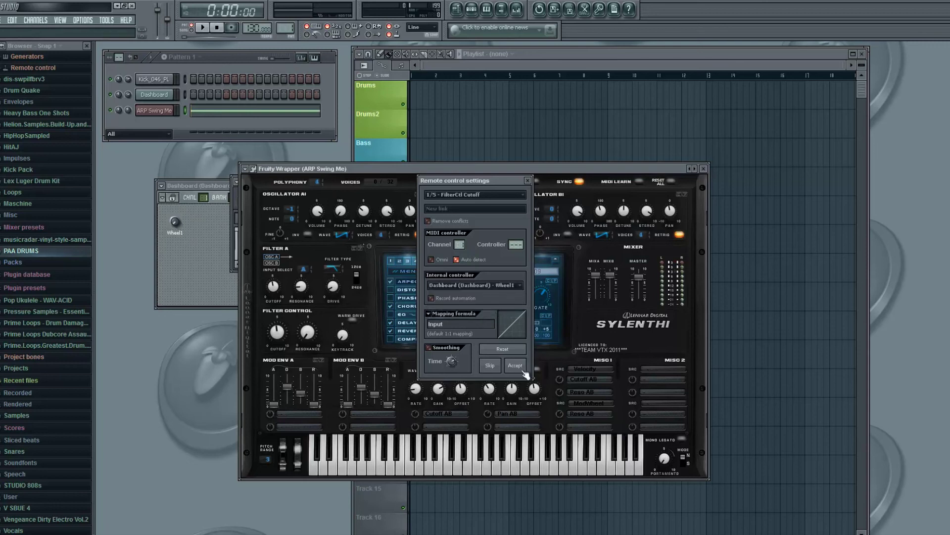
click(519, 367)
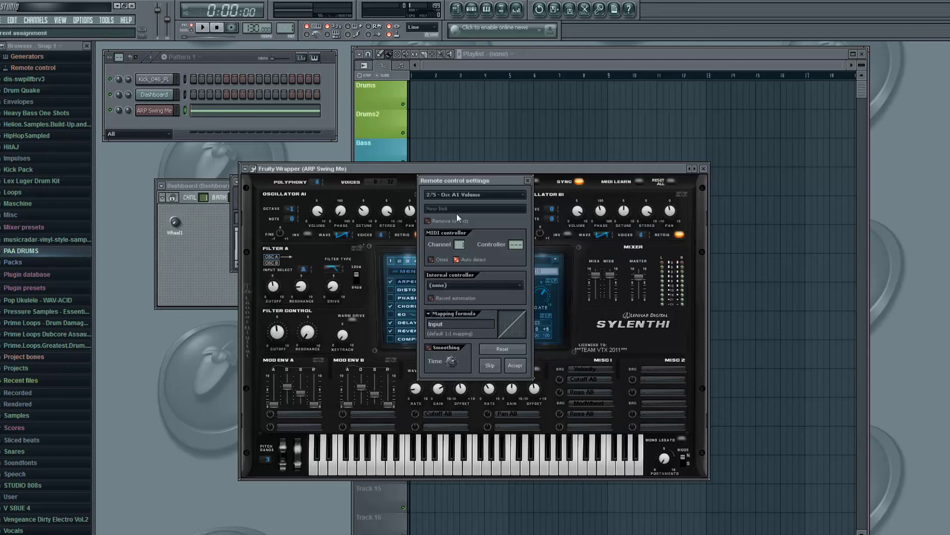
Assign Dashboard - Wheel1 to the Osc A1 Volume link and accept it.
click(458, 286)
click(458, 312)
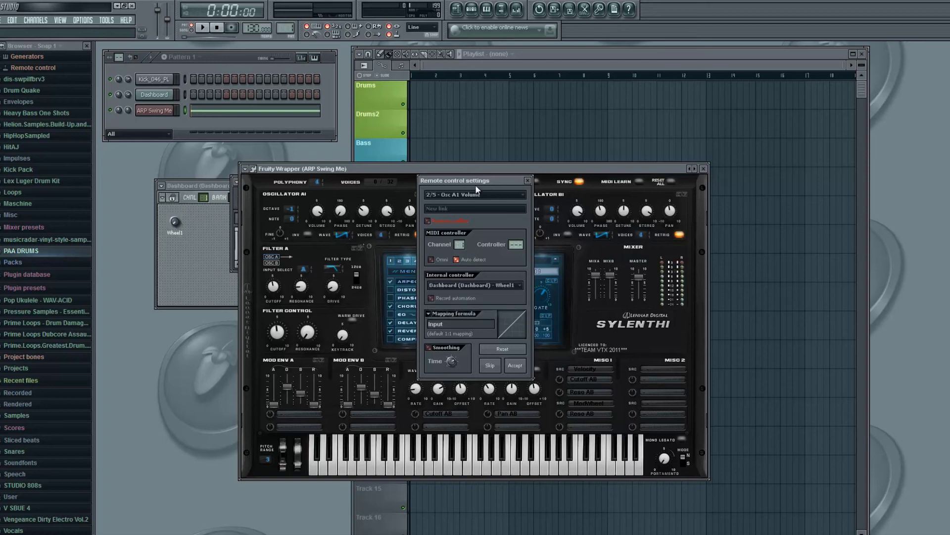
click(462, 196)
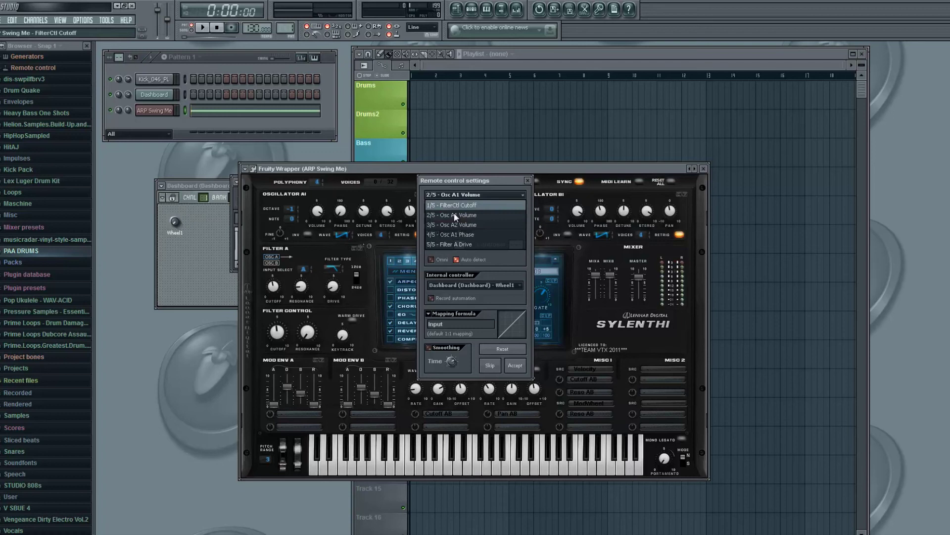
click(453, 215)
click(515, 365)
Assign Wheel1 to the Osc A2 Volume, Osc A1 Phase and Filter A Drive links, accepting each.
click(480, 284)
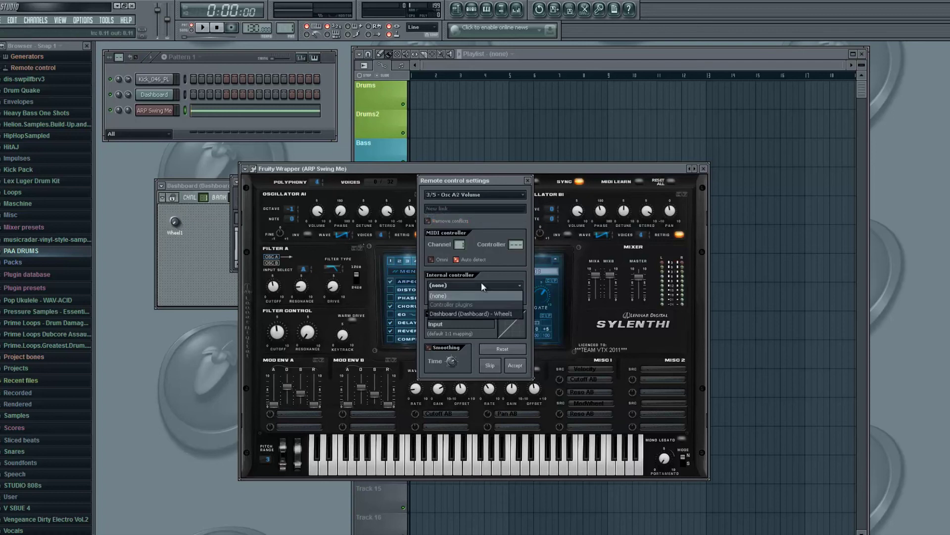
click(482, 313)
click(515, 365)
click(517, 286)
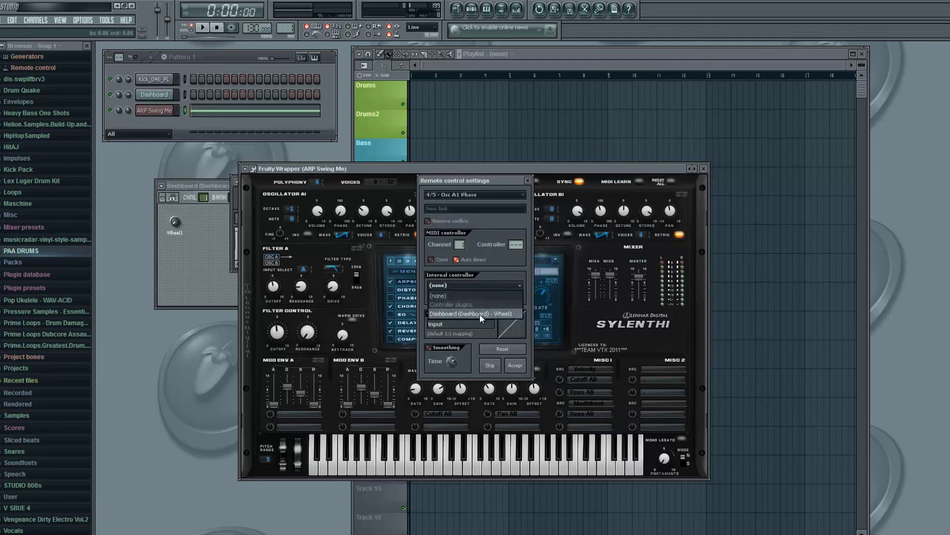
click(480, 314)
click(515, 365)
click(516, 287)
click(479, 314)
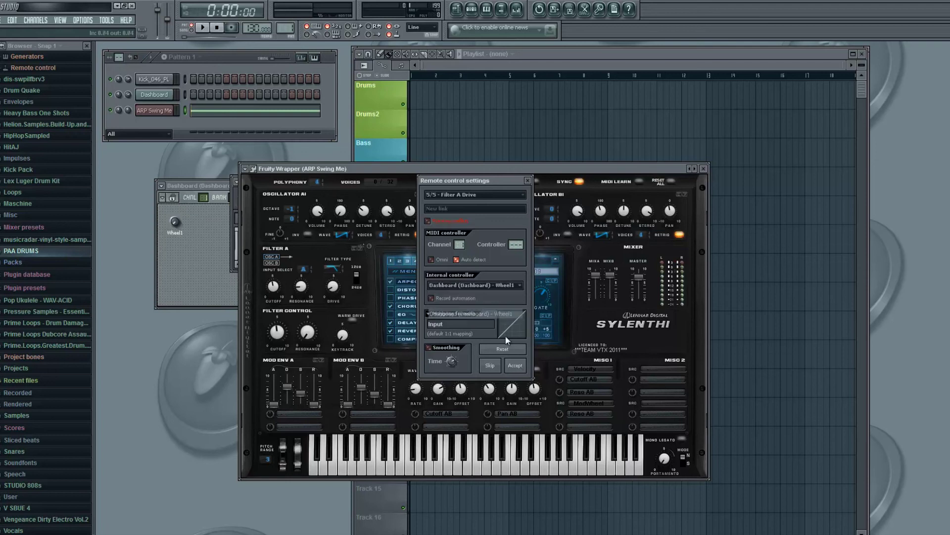
click(515, 365)
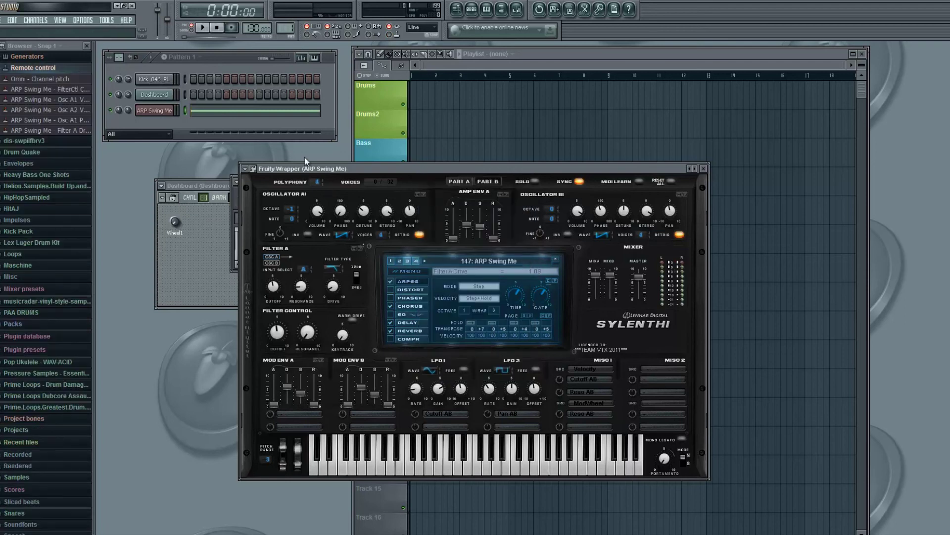
Move Sylenth1 aside, close Channel settings, reposition the Dashboard and lock its editor.
drag(479, 168, 624, 168)
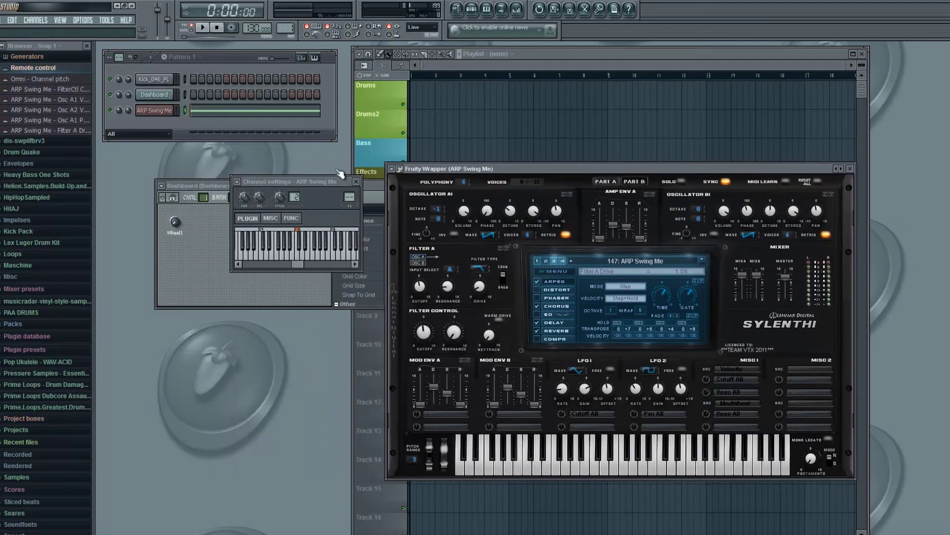
click(355, 181)
drag(334, 186, 310, 169)
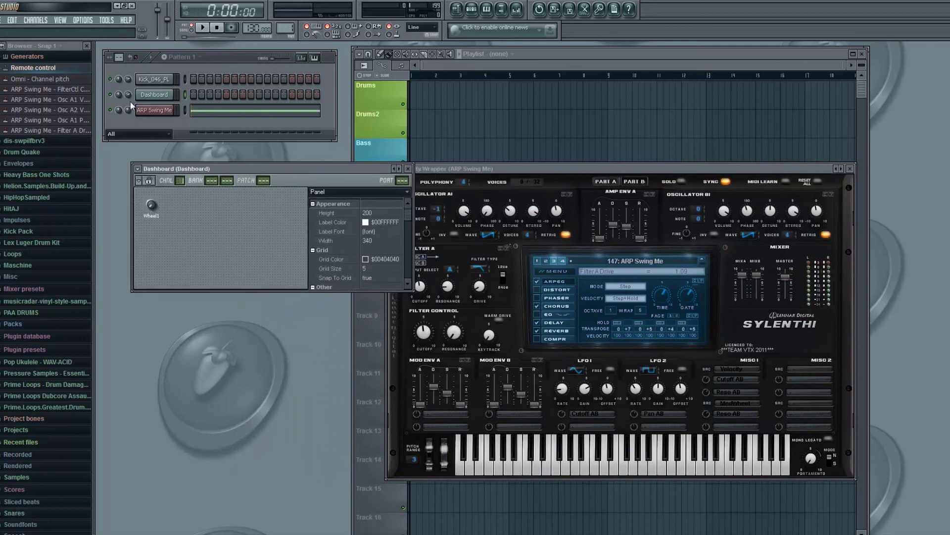
click(150, 182)
Turn Wheel1 up during song playback to sweep the linked Sylenth1 knobs, then stop.
scroll(158, 196, down, 5)
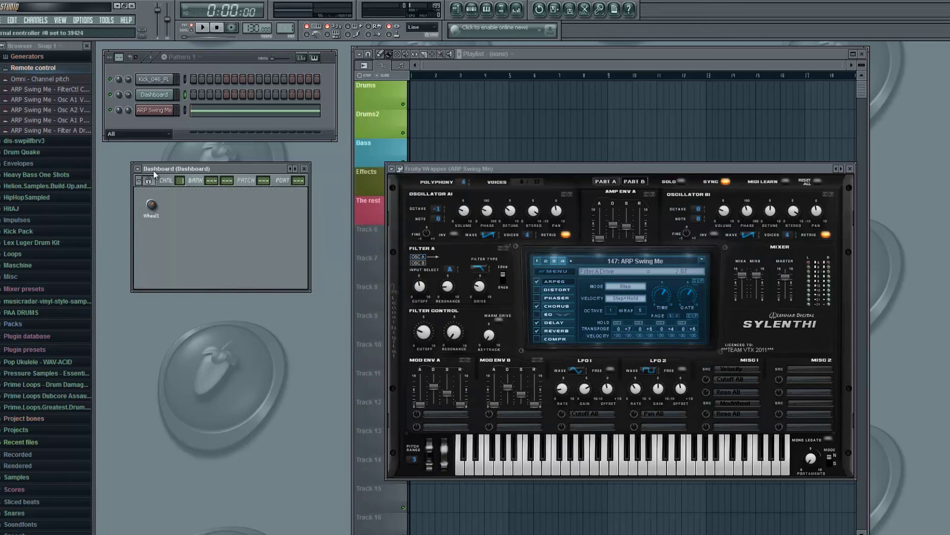
scroll(153, 207, up, 8)
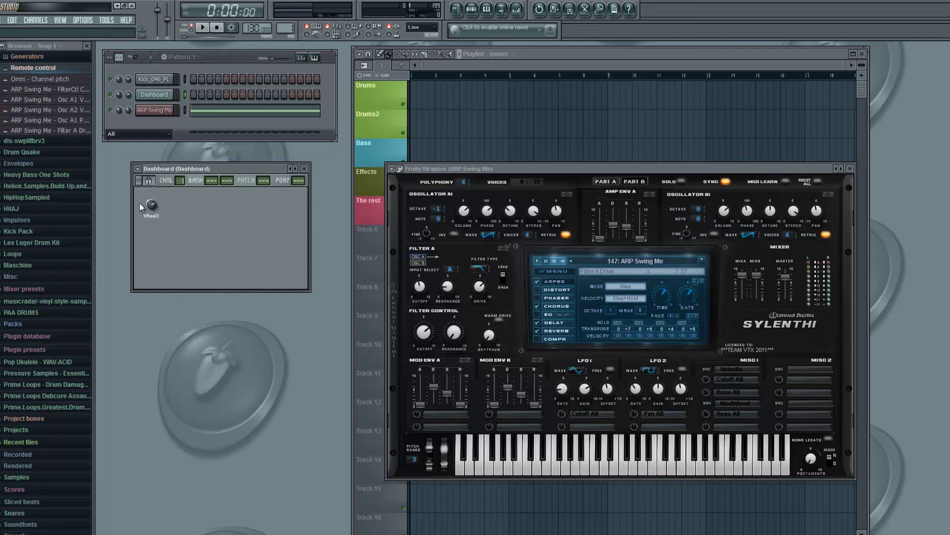
scroll(148, 206, down, 8)
drag(156, 239, 156, 222)
scroll(153, 203, down, 8)
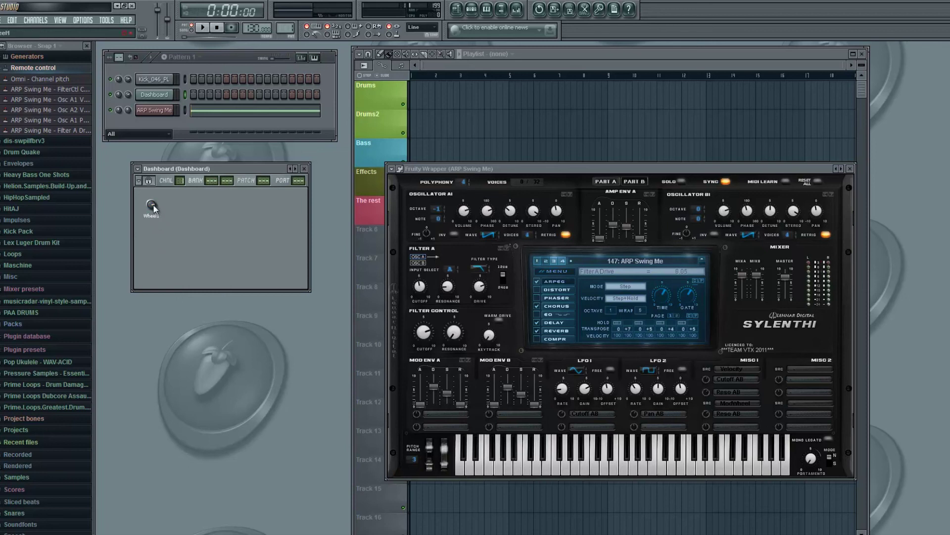
click(203, 28)
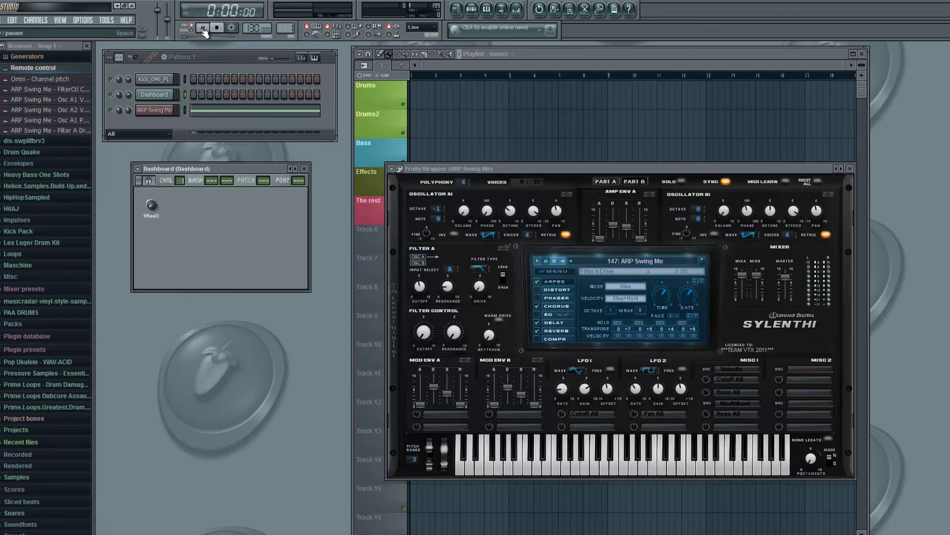
drag(157, 204, 171, 158)
key(space)
Set Osc A1 Volume's internal controller to (none) in Remote control settings and accept.
click(465, 212)
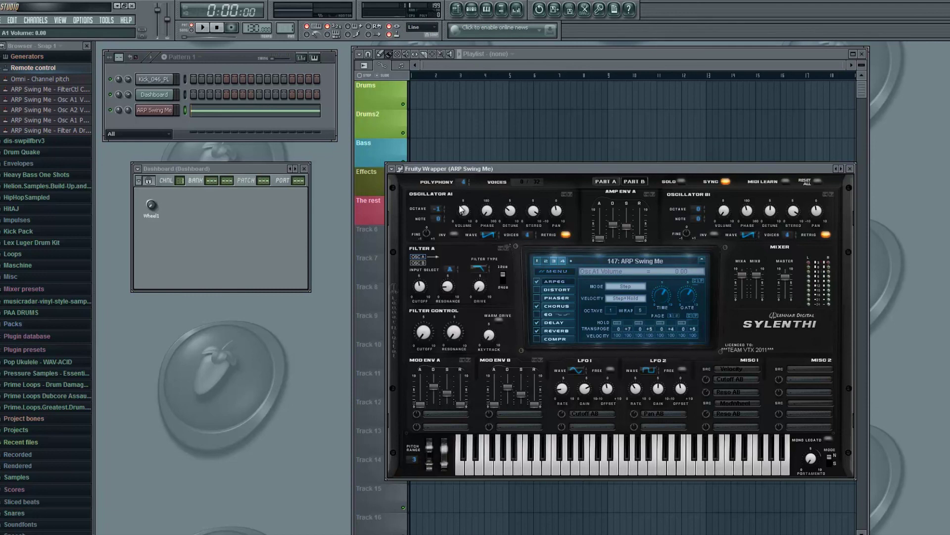
click(389, 33)
click(421, 87)
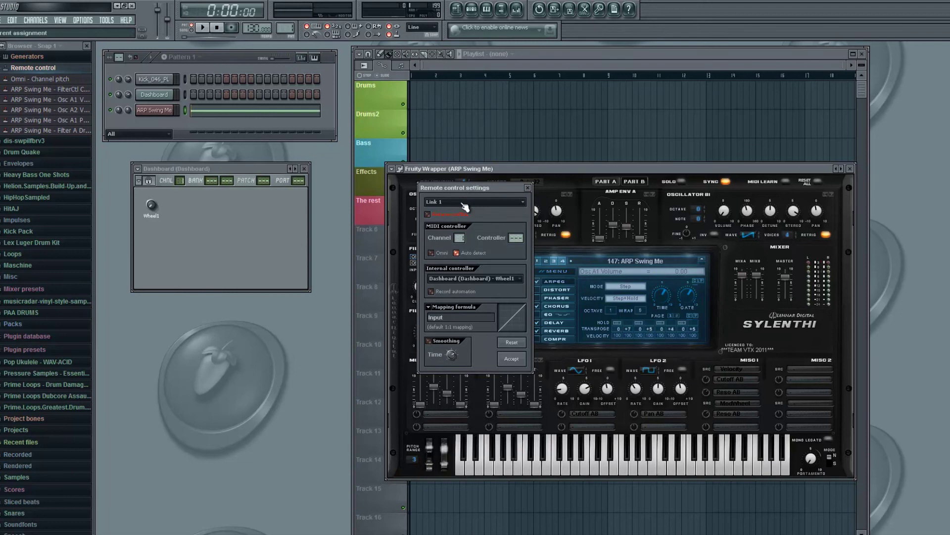
click(473, 279)
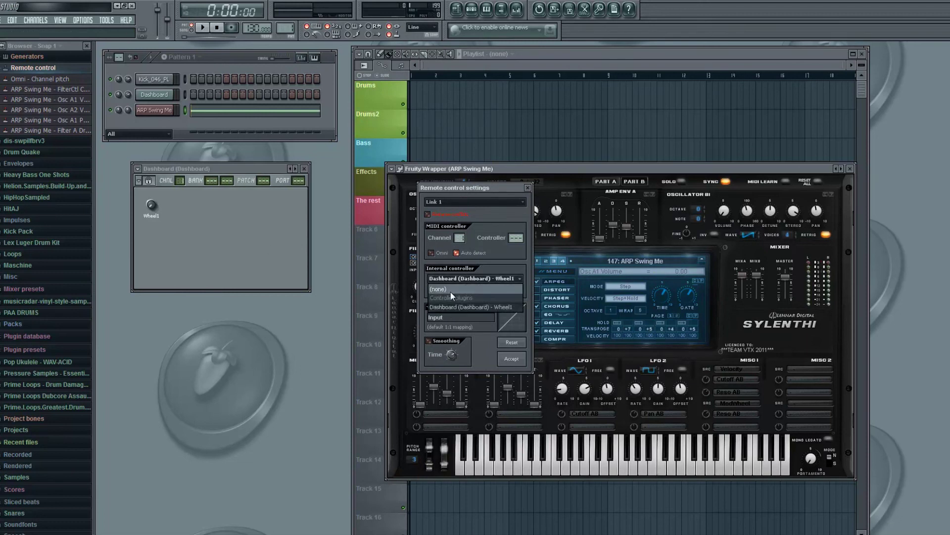
click(442, 289)
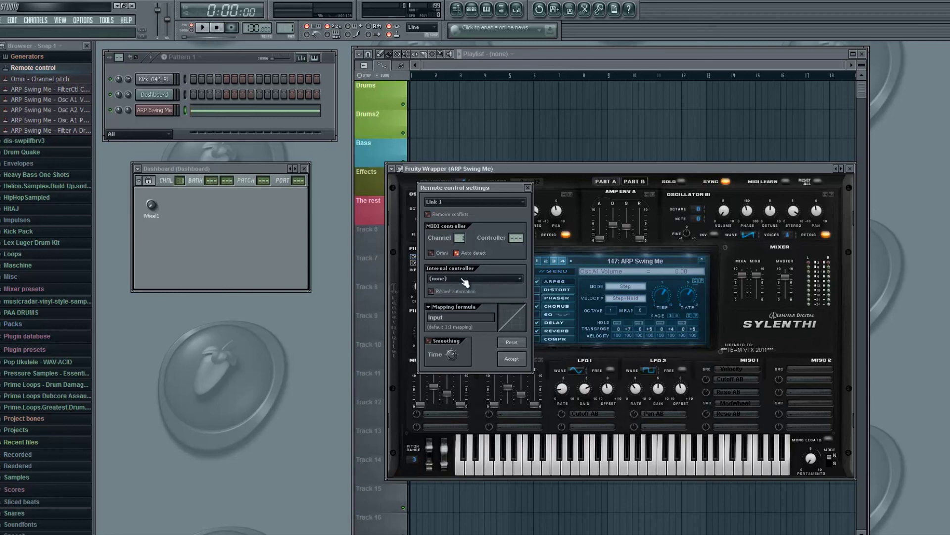
click(513, 364)
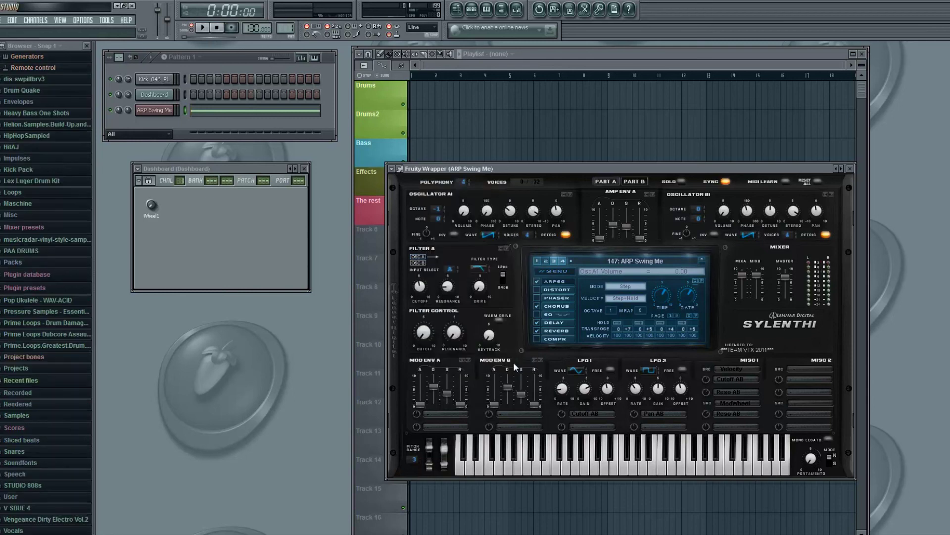
click(151, 206)
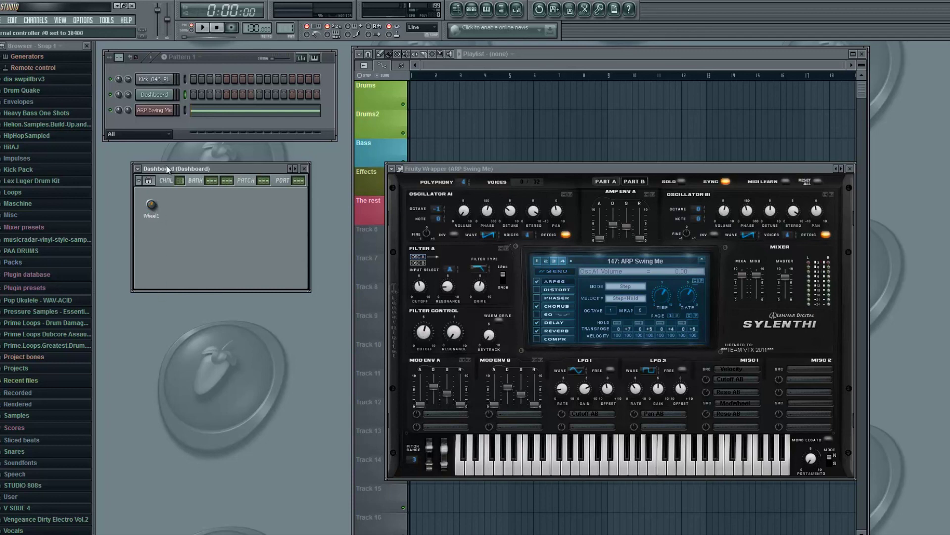
Reset Osc A1 Volume to 4.00, test Wheel1 during playback, then close the Sylenth1 window.
click(464, 210)
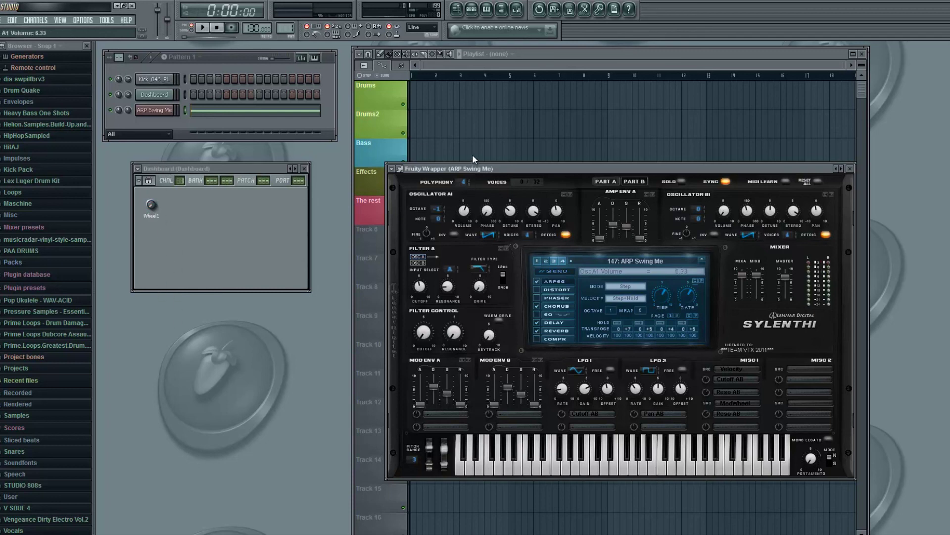
click(202, 27)
drag(151, 212, 153, 194)
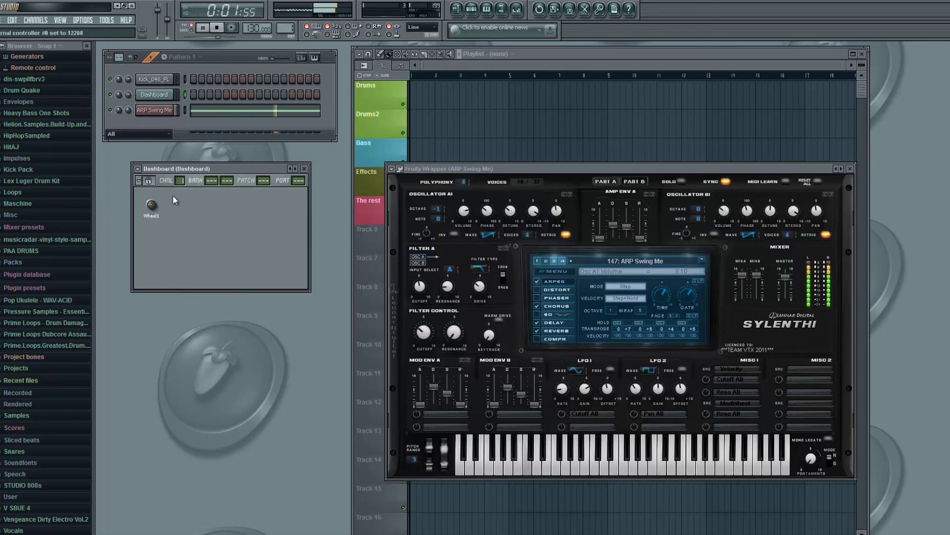
click(218, 28)
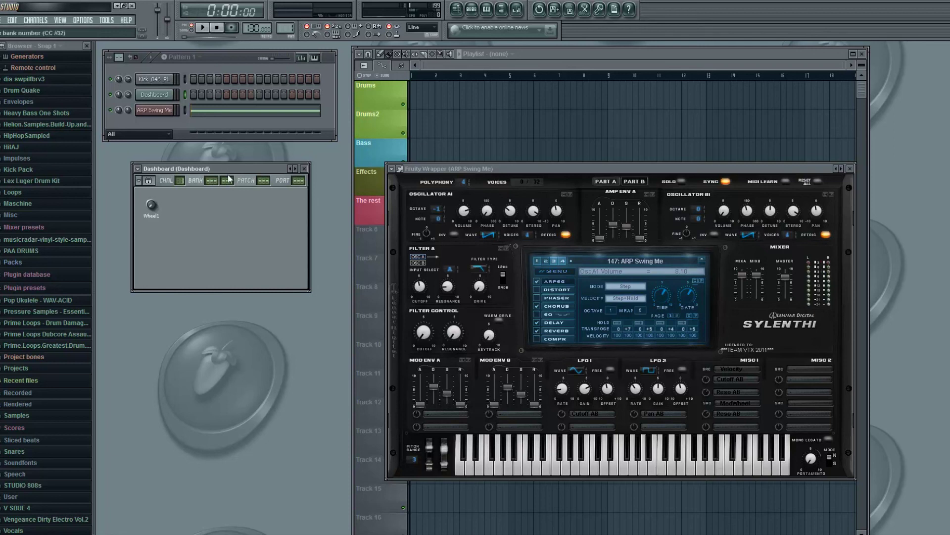
mouse_move(214, 169)
mouse_down()
mouse_move(286, 154)
mouse_move(202, 137)
mouse_move(273, 183)
mouse_move(202, 174)
mouse_move(220, 181)
mouse_up()
click(850, 168)
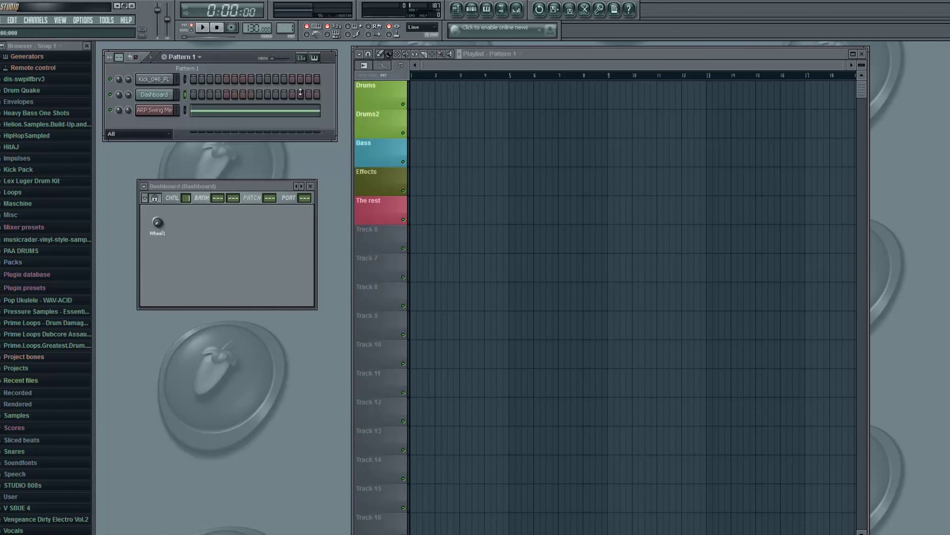
Paint Pattern 1 over bars 1–8 of Drums and create a Wheel1 automation clip.
click(423, 98)
mouse_move(423, 98)
mouse_down()
mouse_move(444, 103)
mouse_move(409, 107)
mouse_move(599, 106)
mouse_move(609, 143)
mouse_up()
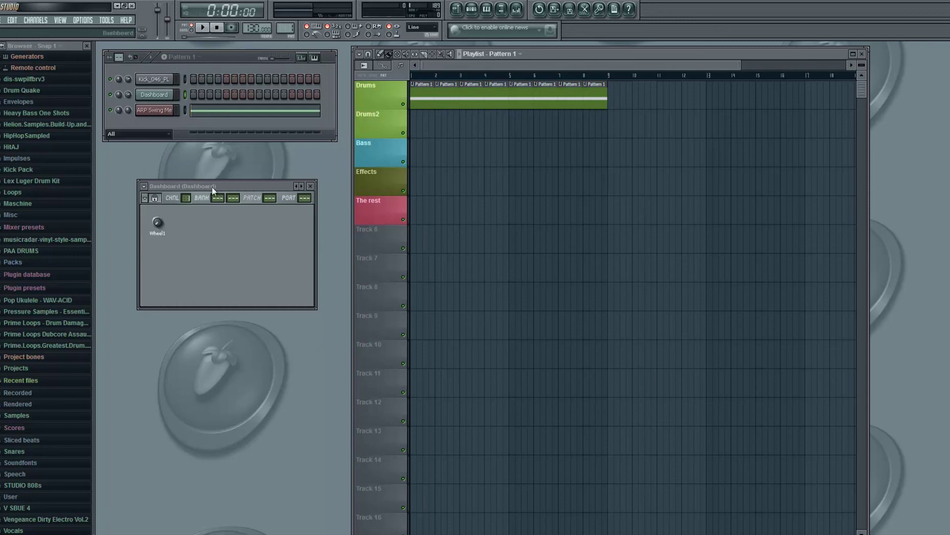
right_click(157, 222)
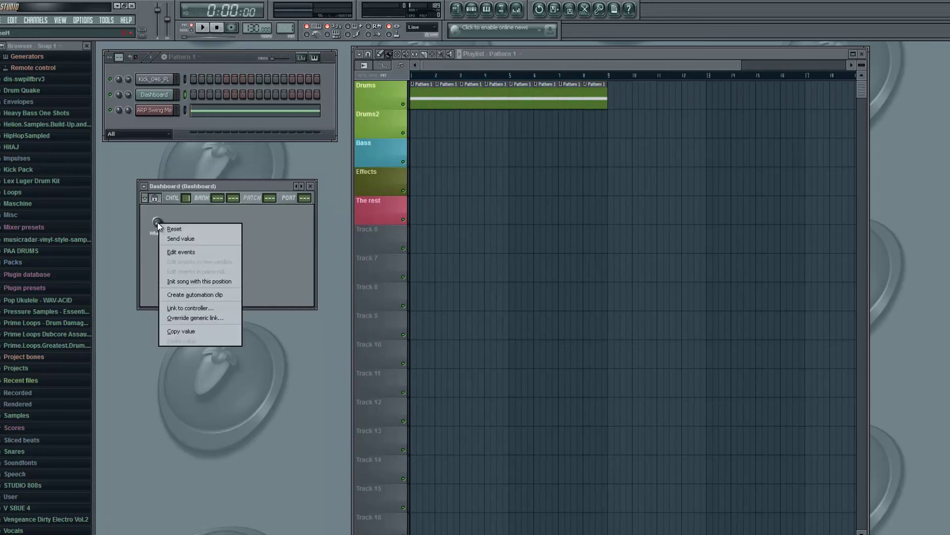
click(186, 294)
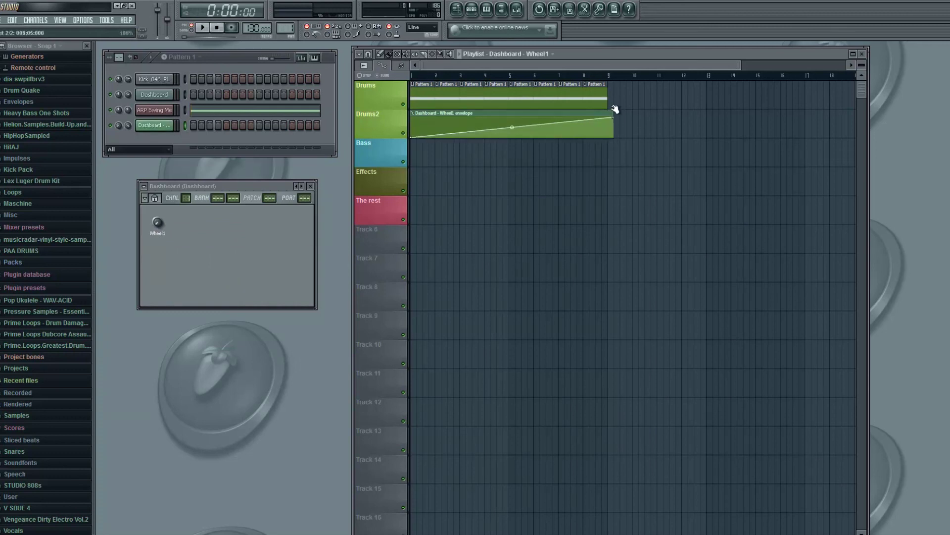
Trim the Wheel1 automation clip to end at bar 9, then play and stop the song.
drag(616, 109, 608, 109)
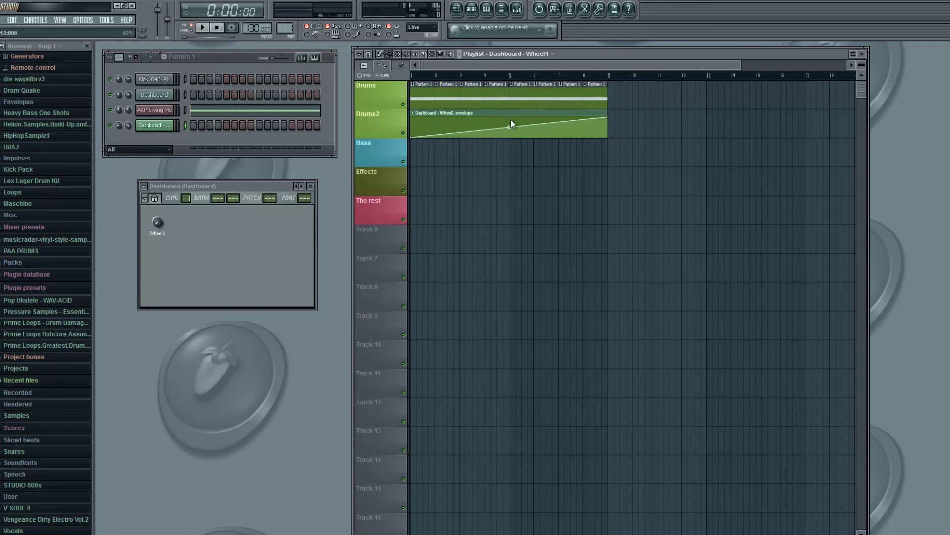
click(203, 28)
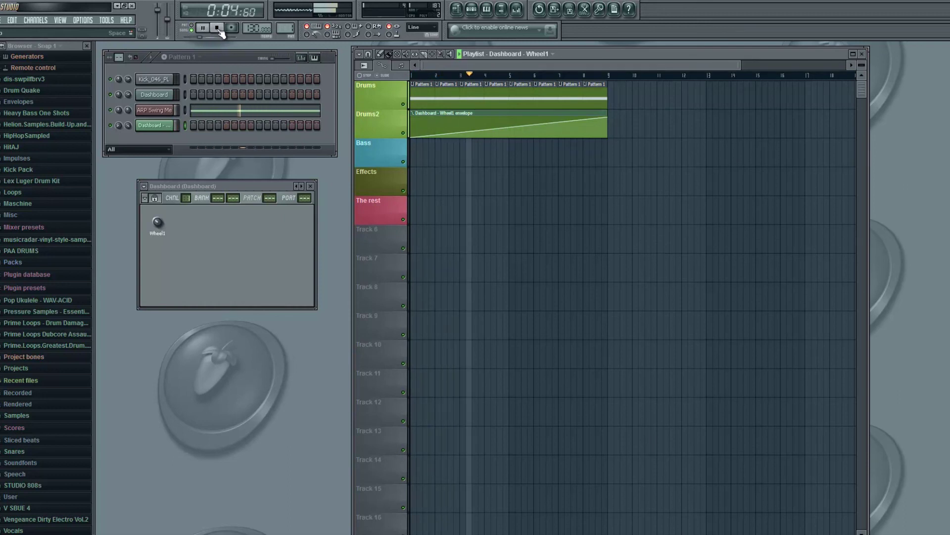
click(217, 29)
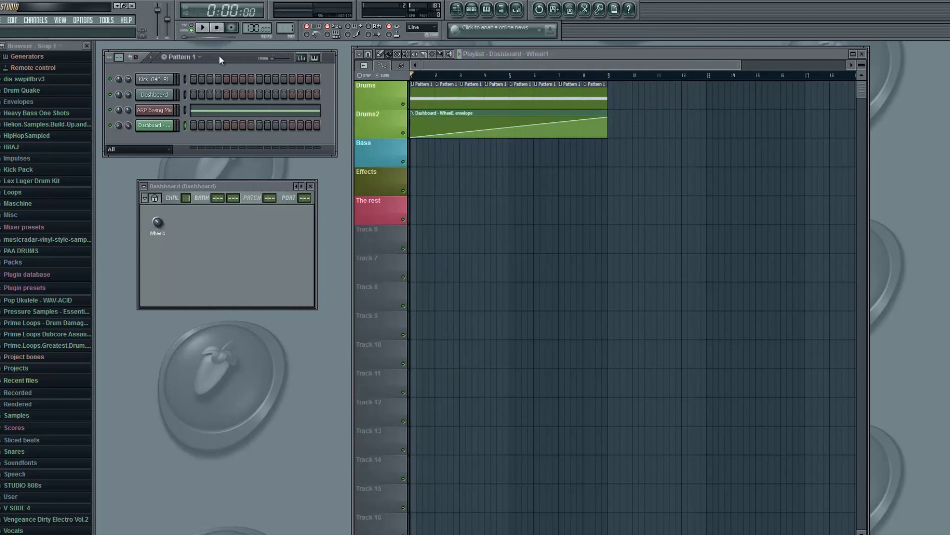